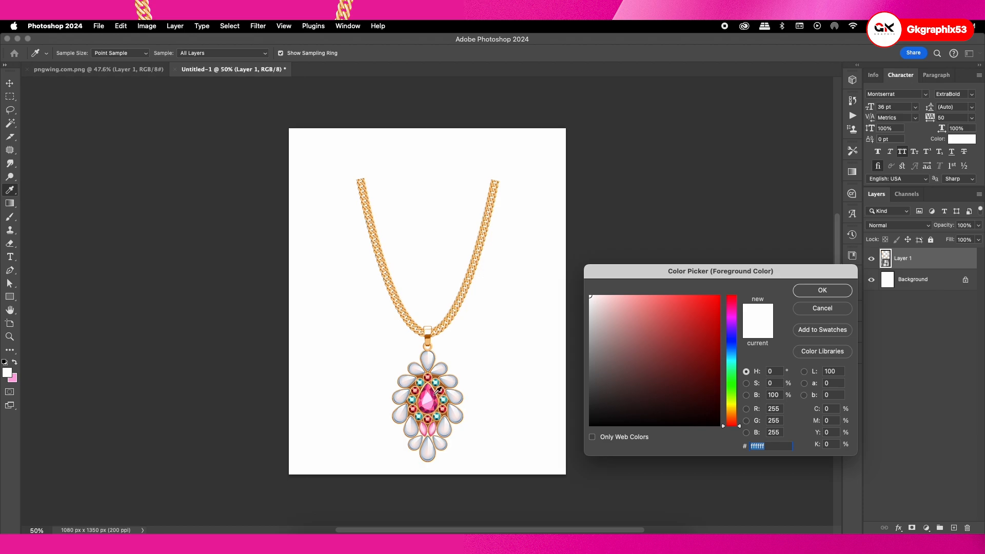
Sample pink ff5b98 from the pendant's central gem as foreground colour and add a foreground-to-background gradient fill layer above the Background
click(435, 406)
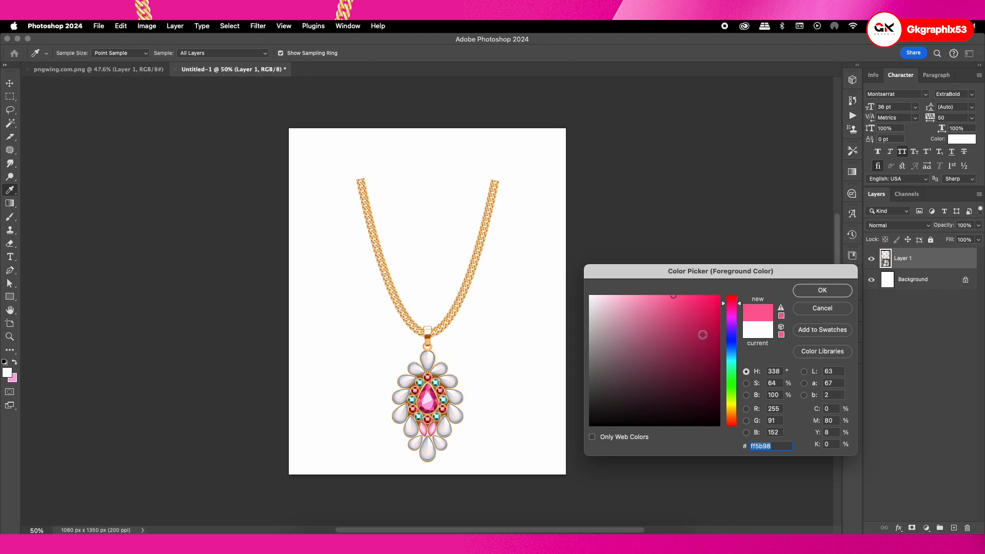
click(807, 291)
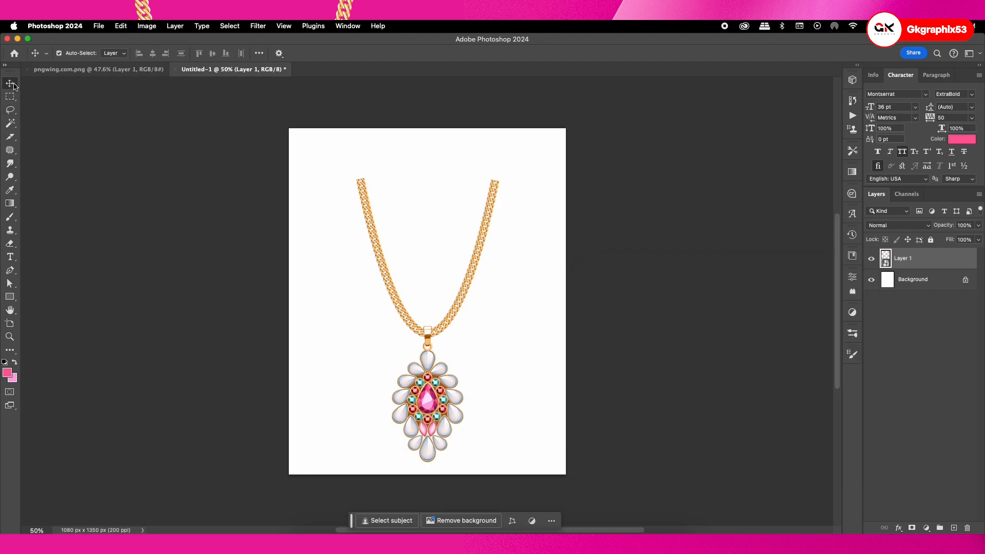
click(901, 286)
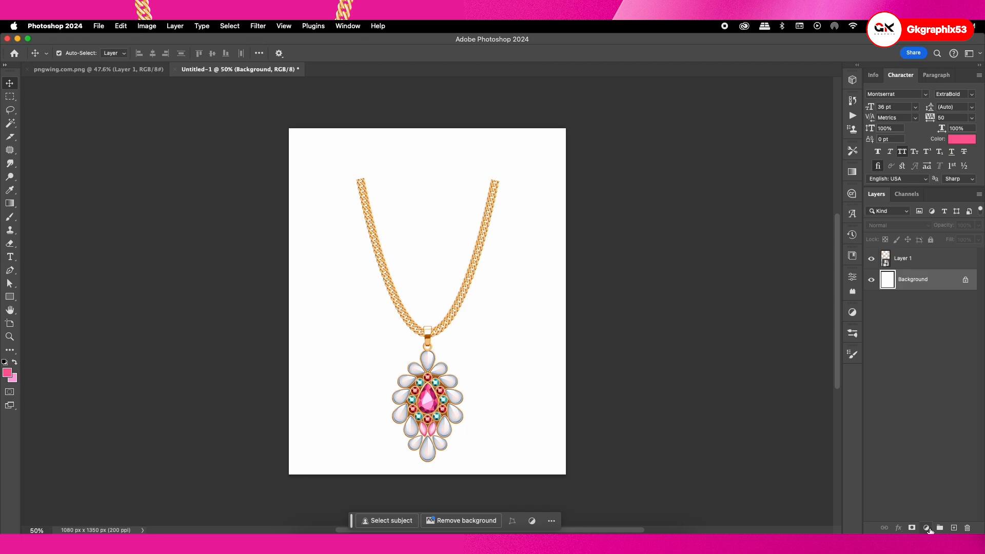
click(925, 528)
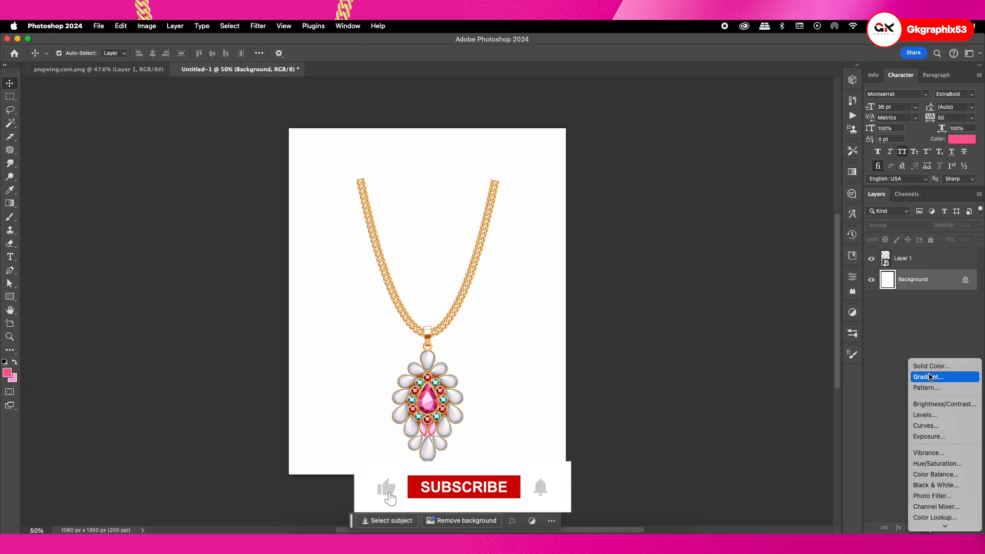
click(929, 378)
click(720, 117)
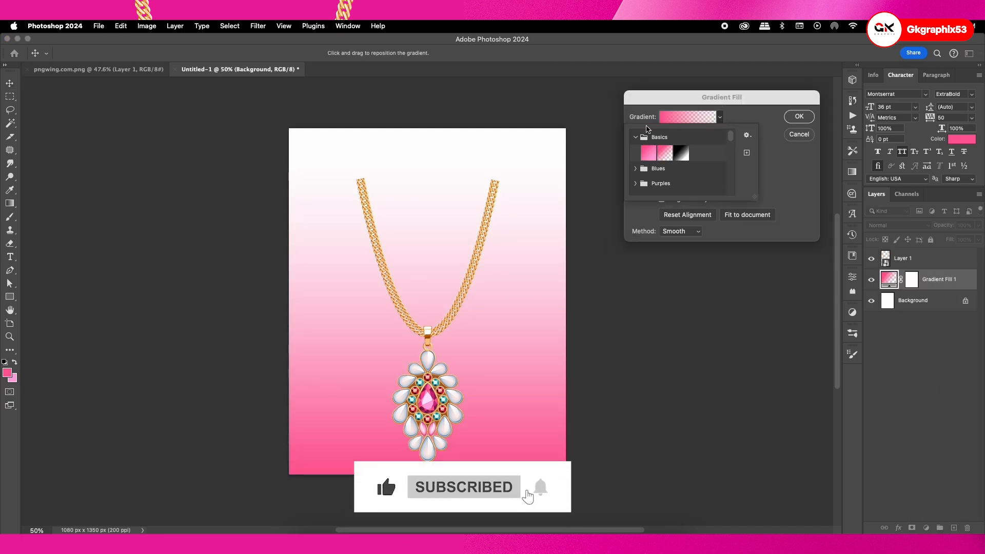
click(648, 153)
click(719, 117)
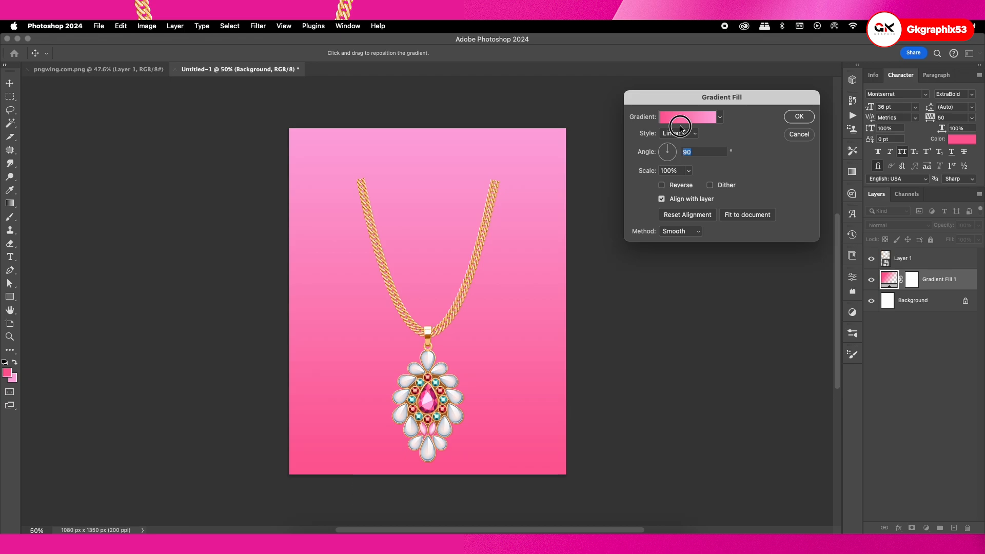
Make the gradient fill radial and reversed, with its scale set to 81%
click(695, 137)
click(673, 144)
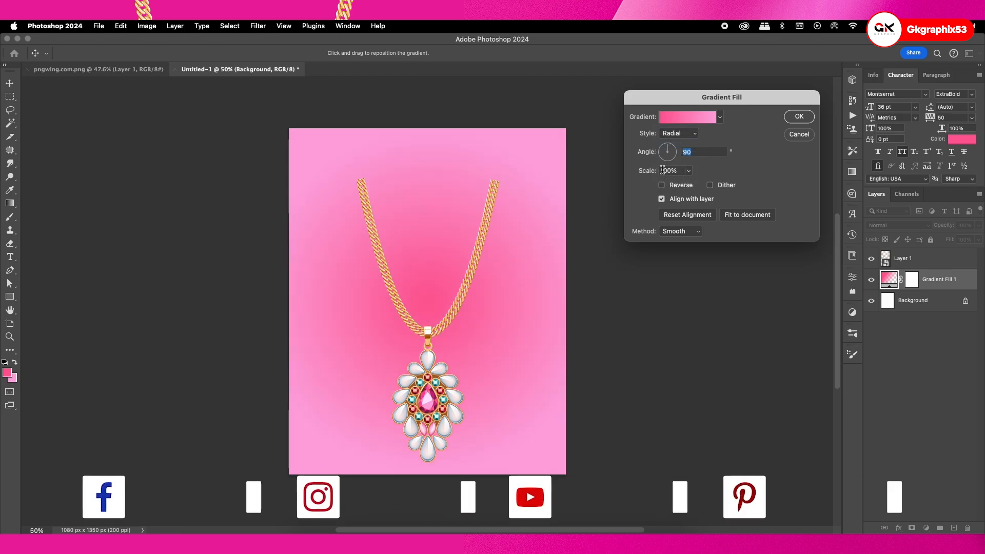
click(663, 185)
click(689, 171)
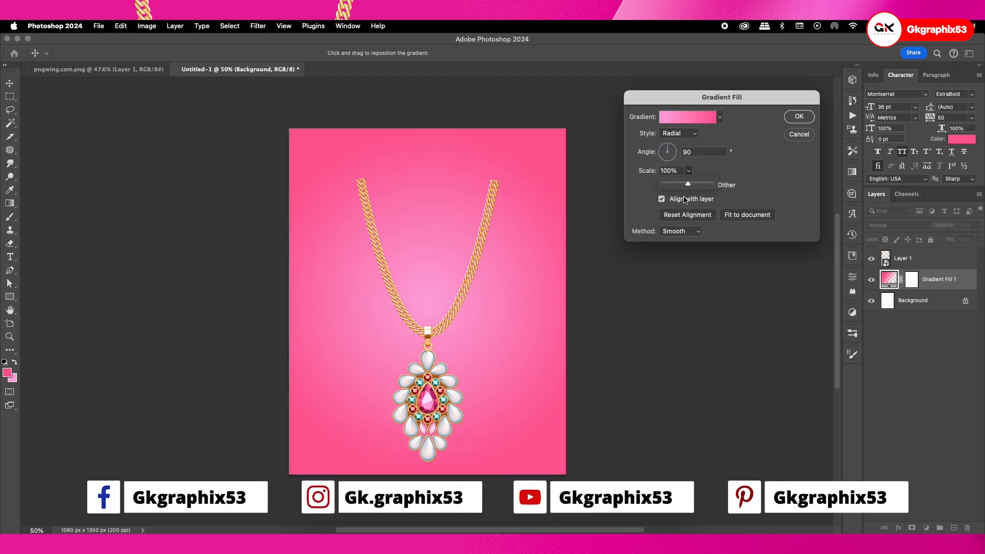
drag(687, 187, 685, 187)
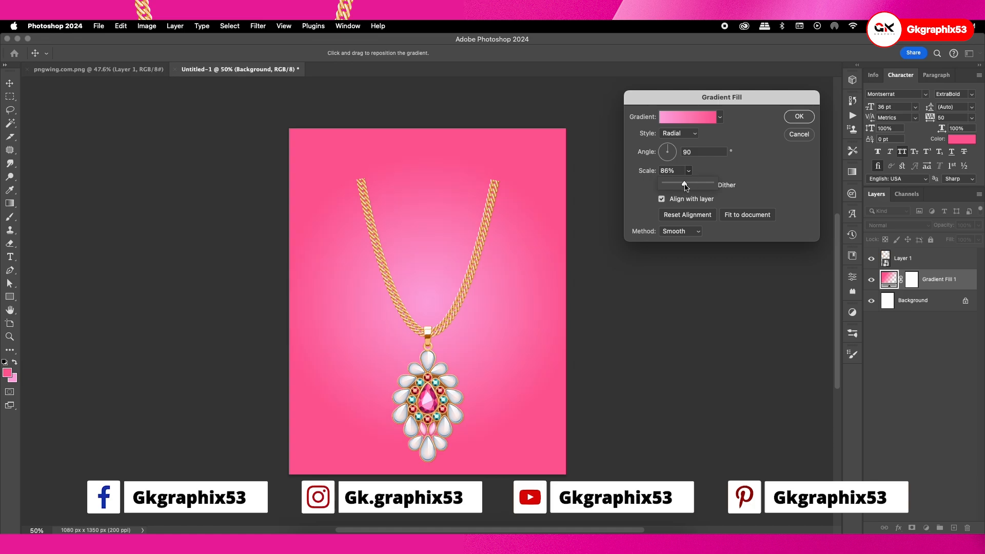
Recolour the gradient's first colour stop with the dark magenta sampled from the central gem and accept the gradient fill
click(711, 120)
click(598, 244)
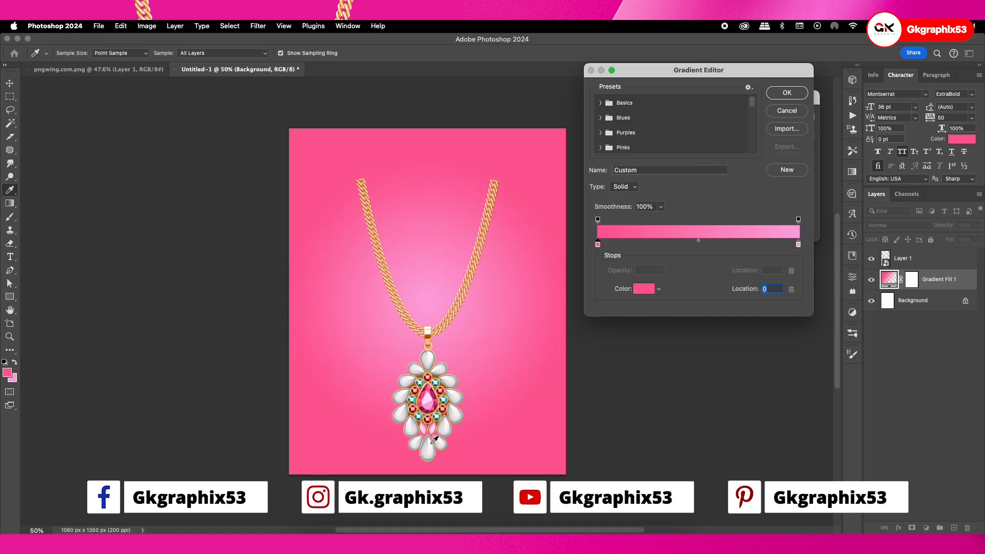
scroll(433, 440, up, 6)
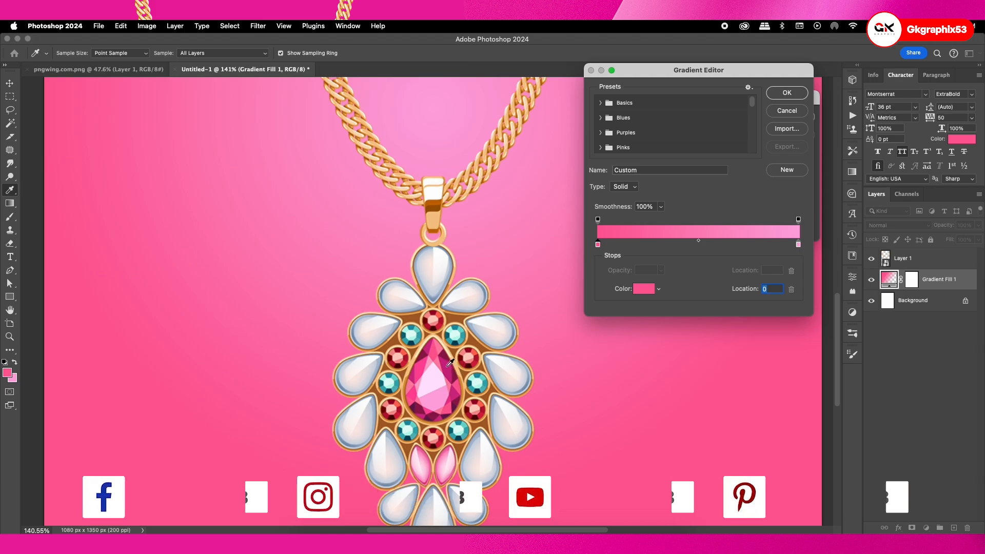
click(450, 362)
scroll(450, 363, down, 4)
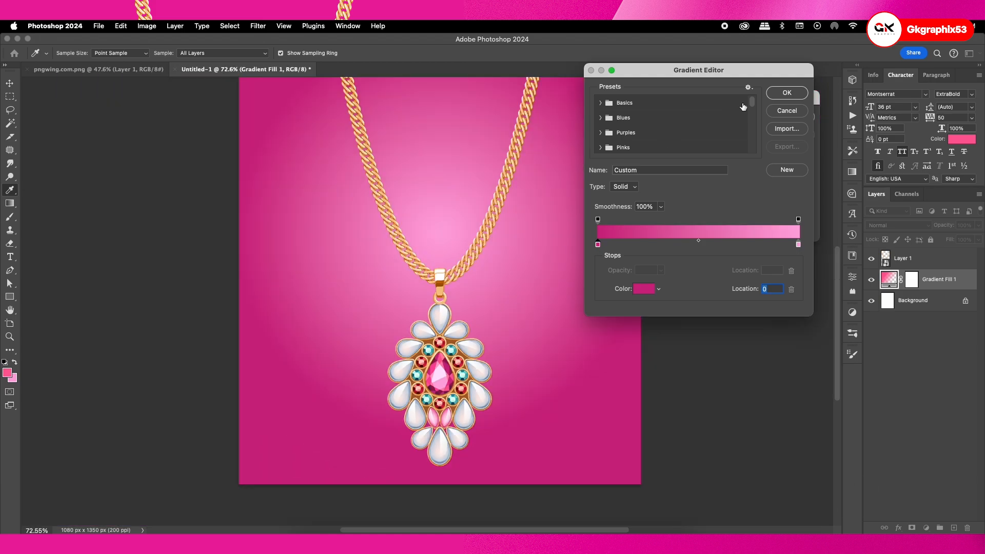
click(786, 93)
click(792, 121)
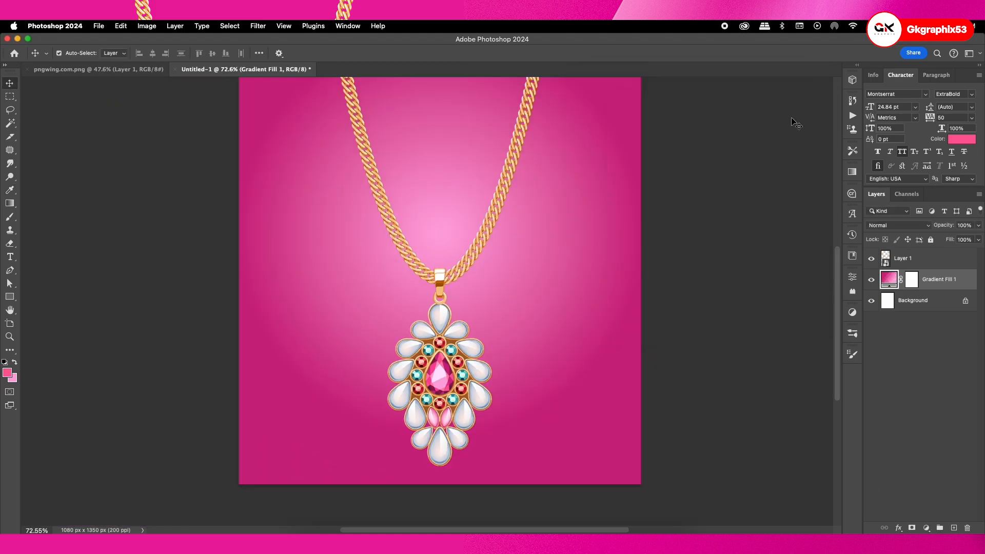
Draw a rectangle of about 1394 by 876 px behind the necklace and move it to span the full canvas width
key(super+0)
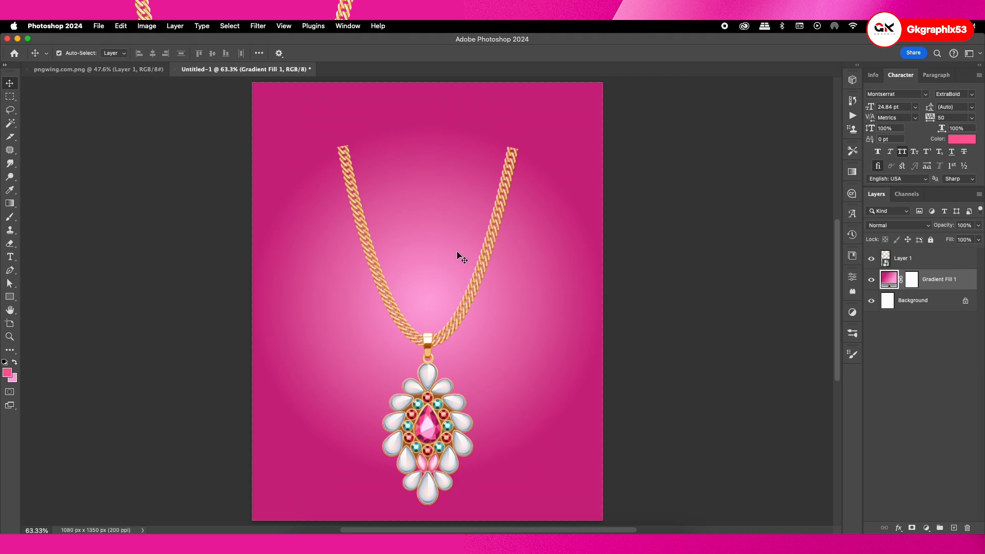
scroll(450, 249, down, 1)
click(10, 295)
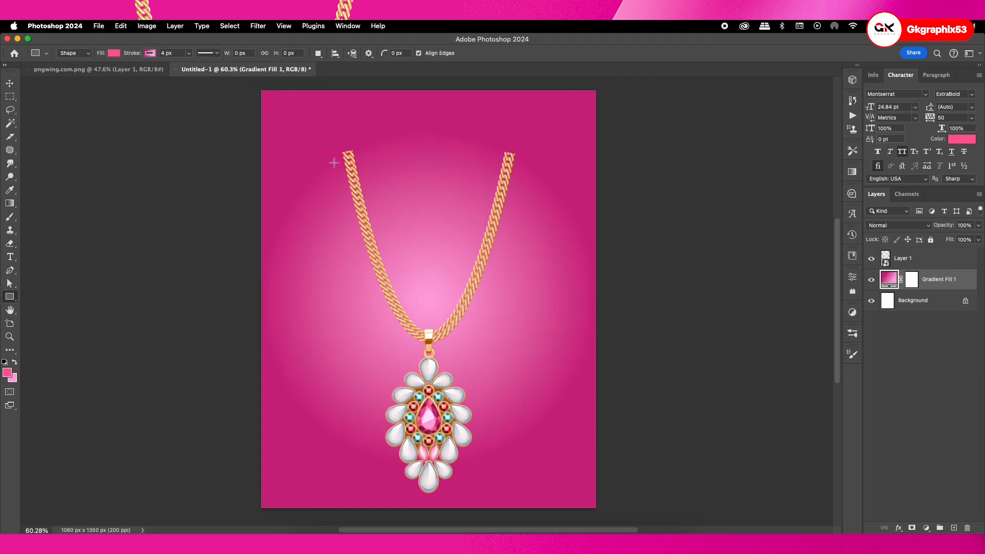
drag(287, 149, 719, 421)
click(823, 273)
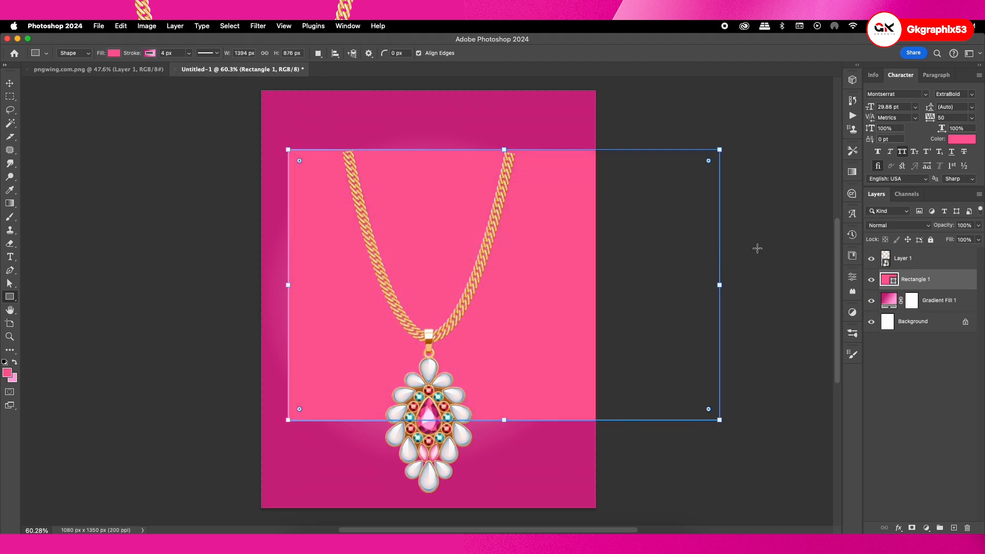
click(9, 81)
drag(519, 325, 467, 307)
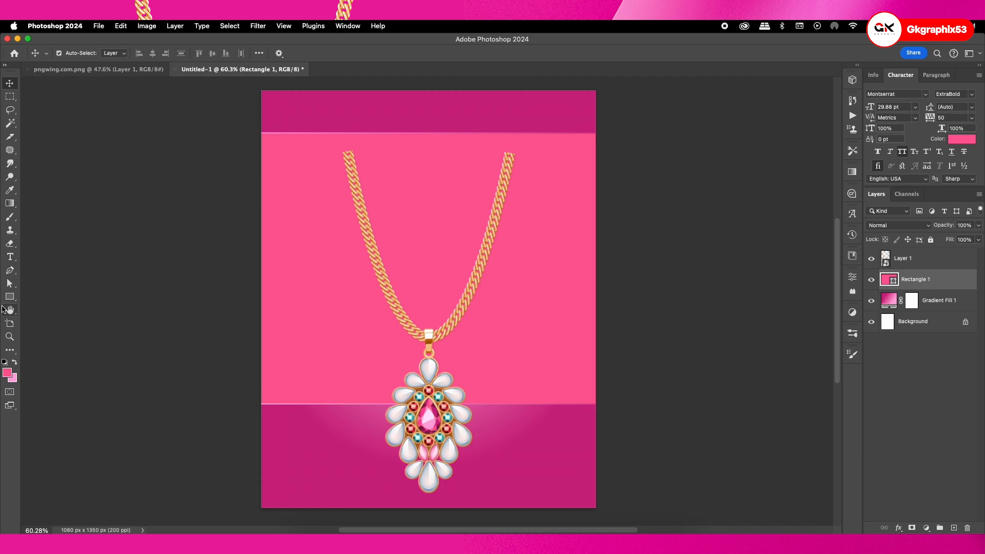
Set the rectangle's stroke width to 3 px
click(9, 297)
click(149, 53)
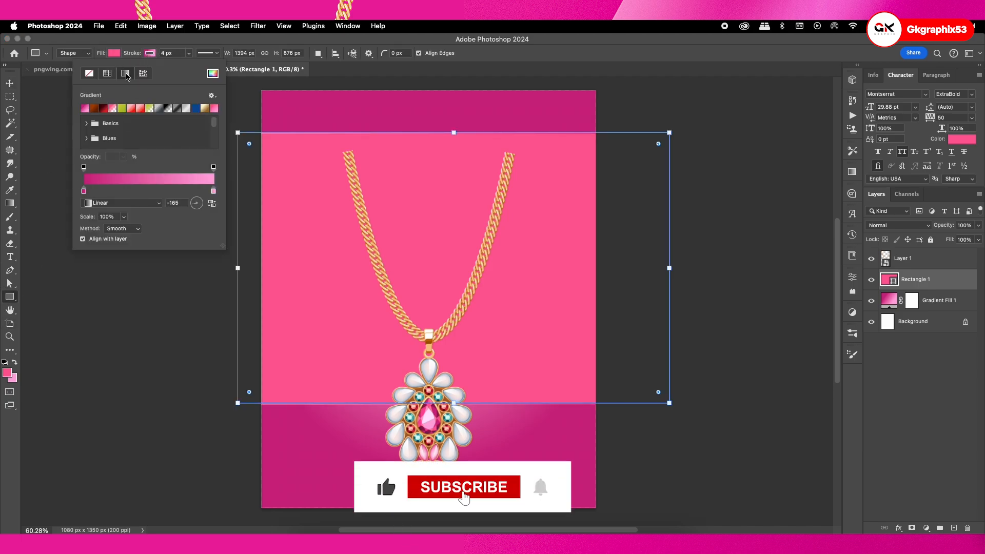
click(170, 53)
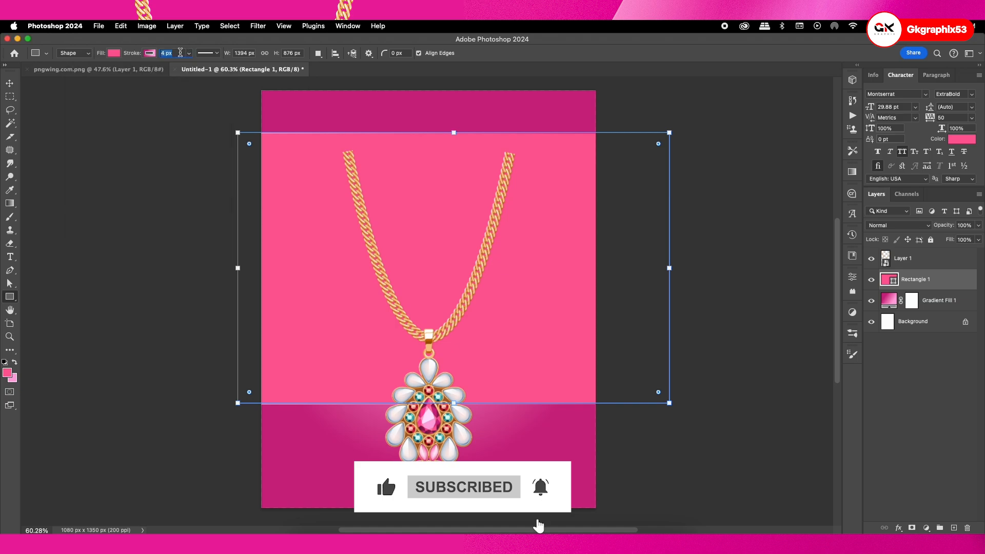
text(3)
key(Return)
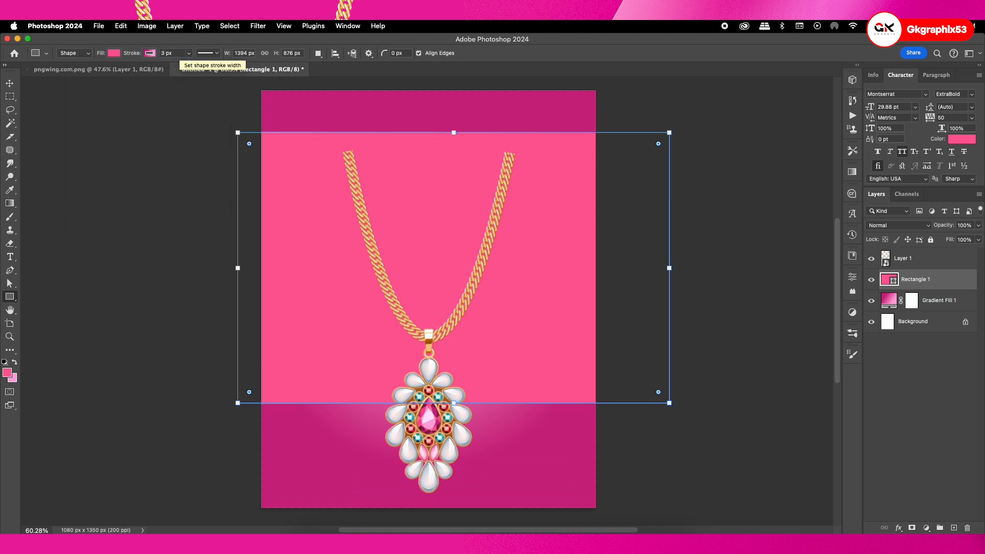
Fill the rectangle with the dark magenta from the recently used colours
key(v)
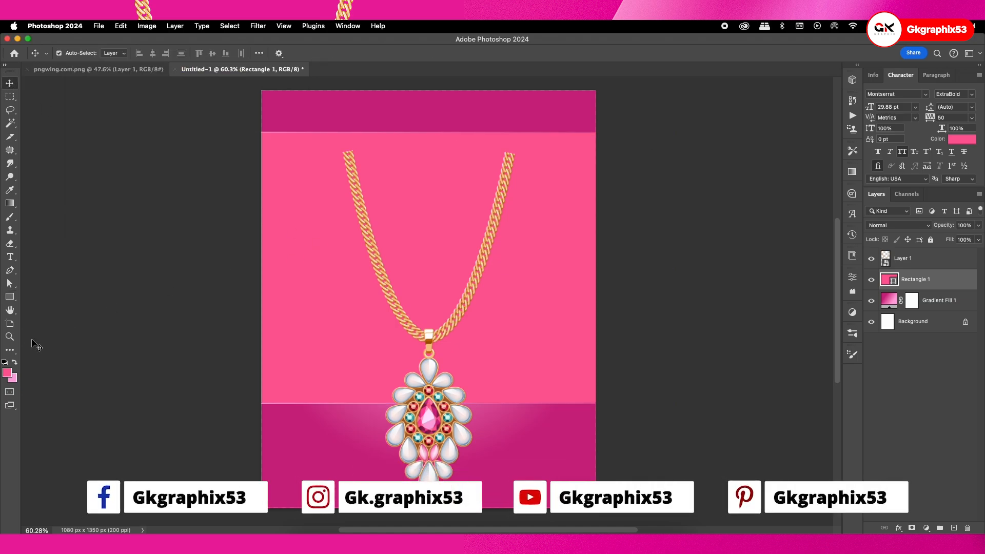
click(10, 296)
click(114, 53)
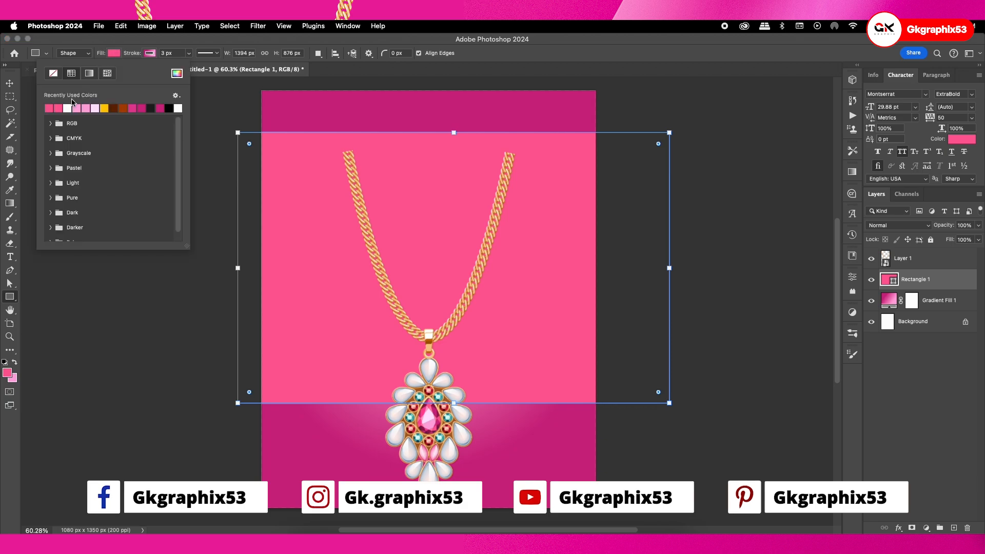
click(141, 108)
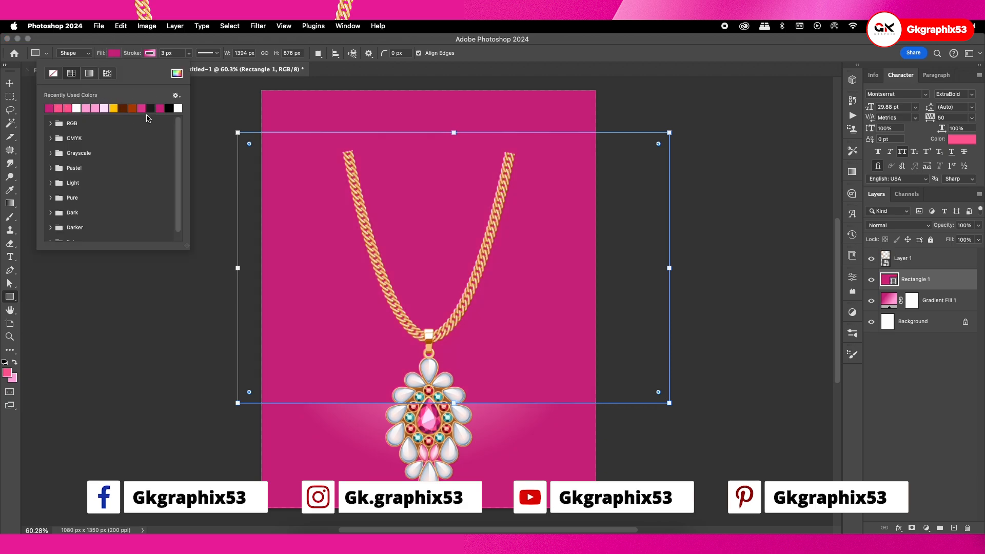
click(14, 80)
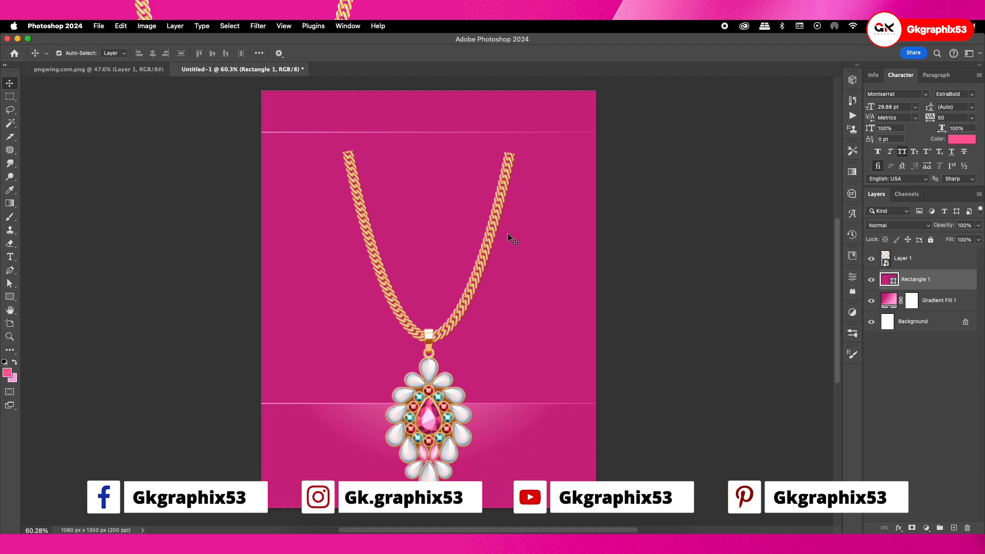
Rotate the rectangle about 34° clockwise across the upper part of the canvas and stack it above the necklace layer
drag(563, 247, 561, 228)
key(super+t)
drag(726, 268, 631, 364)
drag(512, 303, 549, 243)
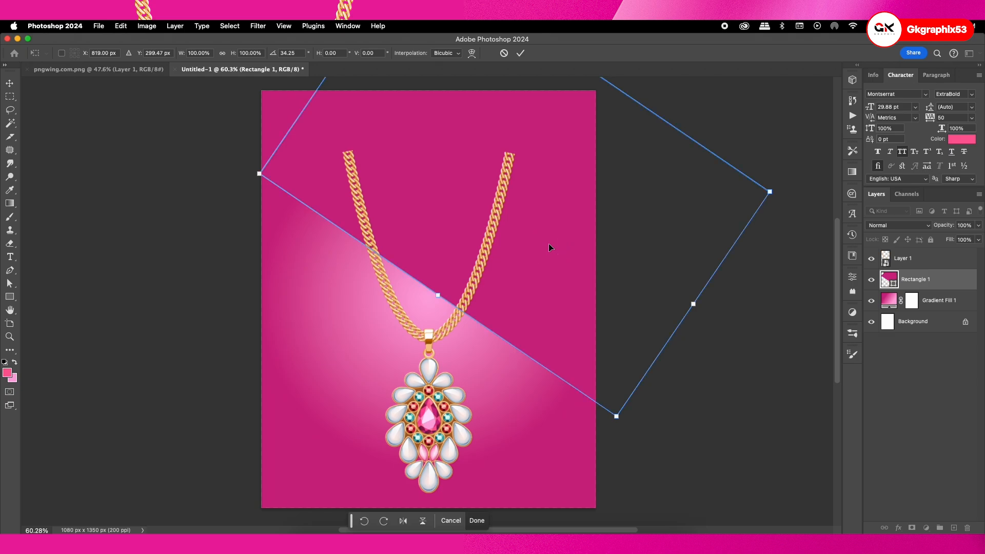
key(Return)
key(super+bracketright)
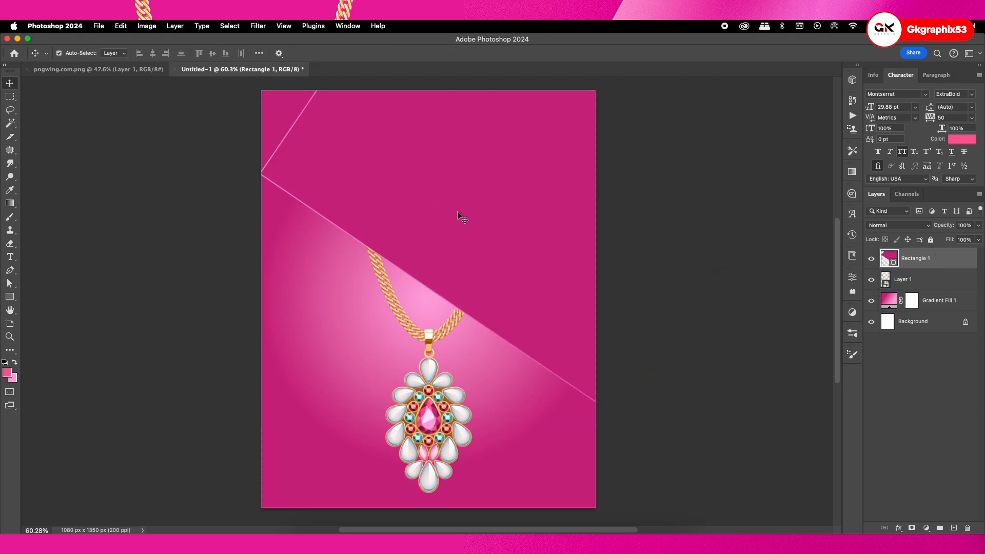
mouse_move(513, 256)
mouse_down()
mouse_move(562, 268)
mouse_move(554, 294)
mouse_move(510, 233)
mouse_move(493, 226)
mouse_move(498, 263)
mouse_up()
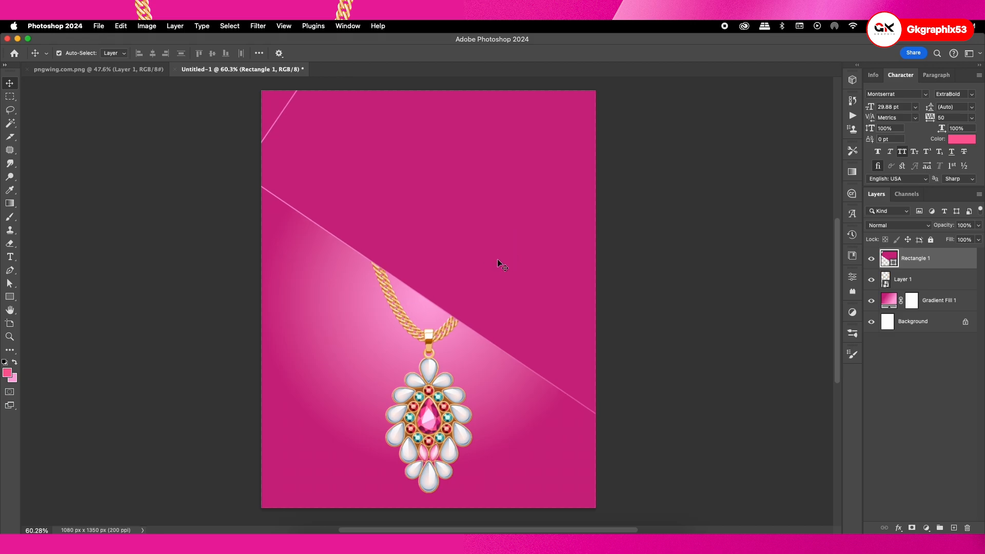
Warp the rectangle so its diagonal lower edge arches upward in a curve across the necklace chain
right_click(371, 204)
click(352, 188)
key(super+t)
right_click(350, 186)
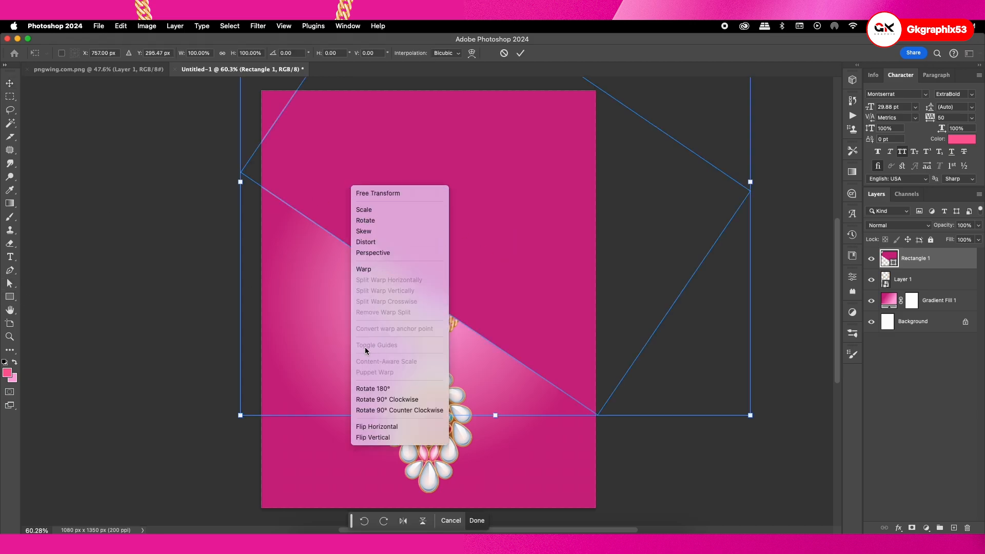
click(367, 270)
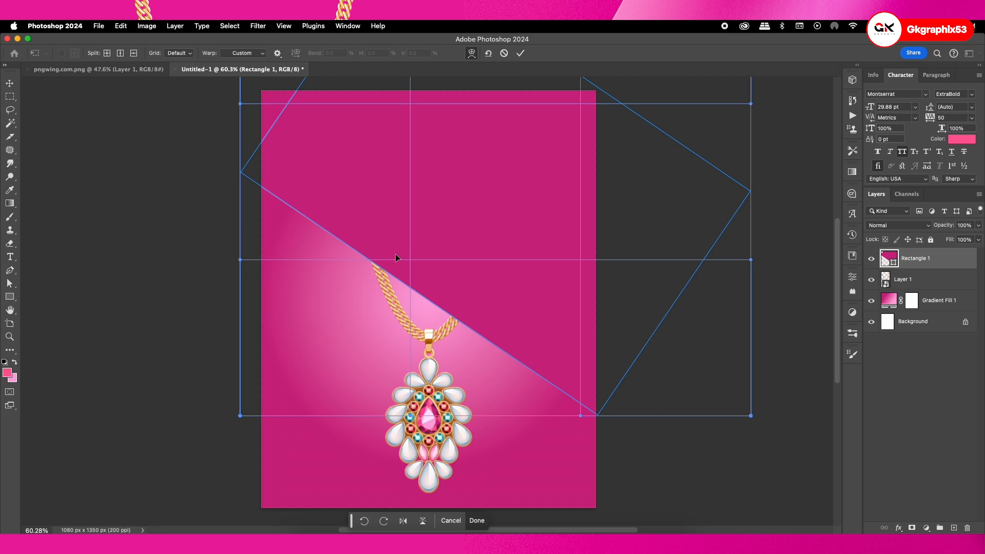
drag(391, 266, 418, 205)
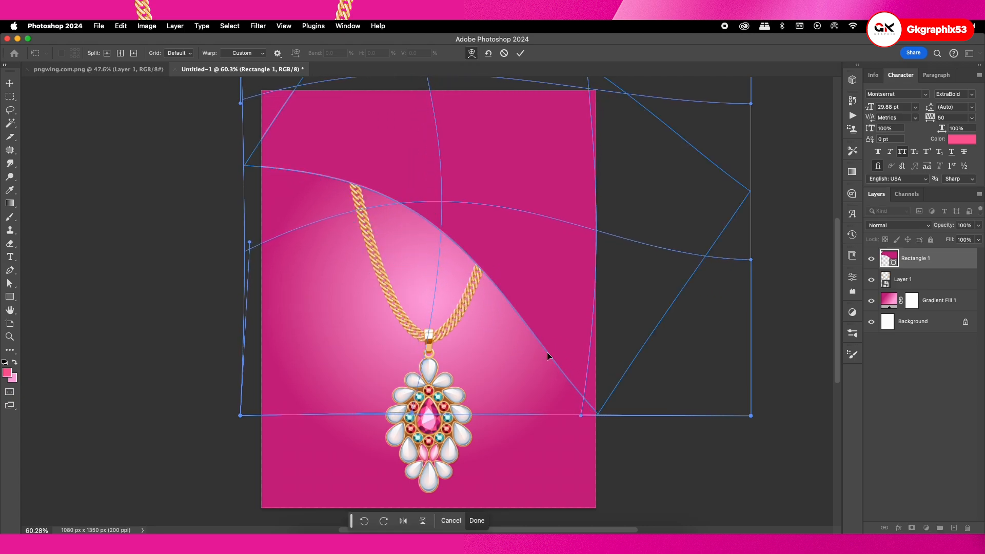
drag(546, 352, 523, 354)
Refine the warp by pulling the curve's left end inward and downward and smoothing its arch over the chain, and apply it
drag(268, 161, 288, 194)
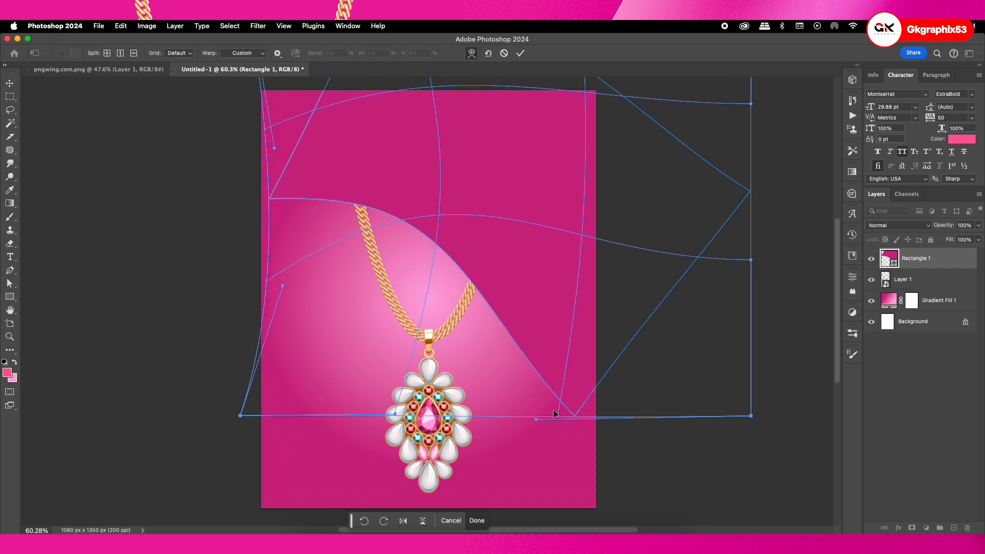
drag(568, 409, 572, 414)
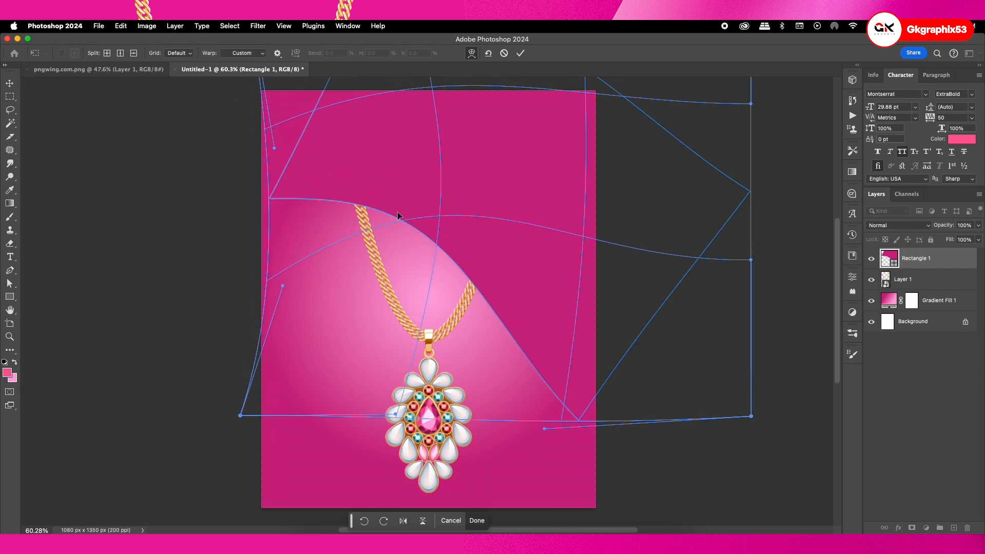
drag(397, 211, 405, 194)
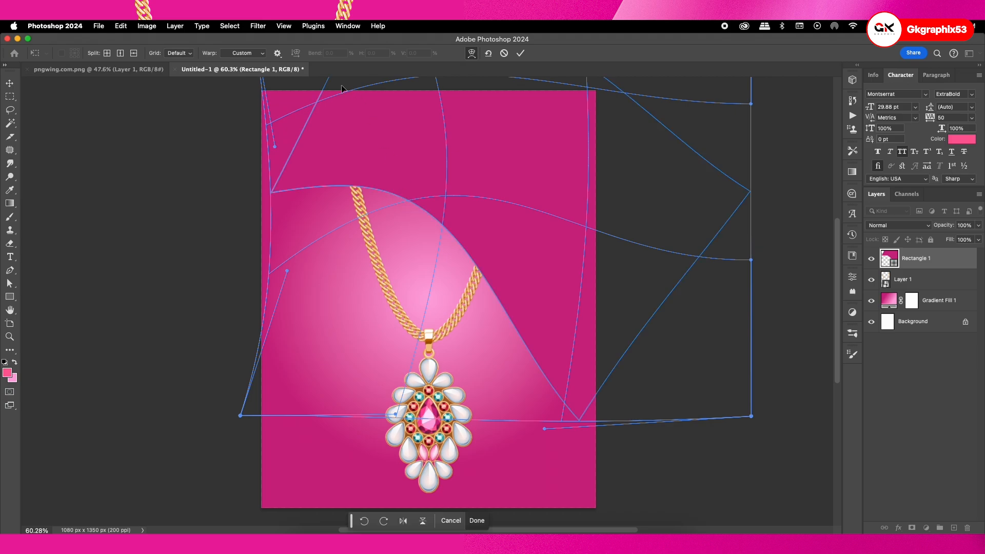
drag(341, 86, 341, 89)
drag(281, 192, 286, 209)
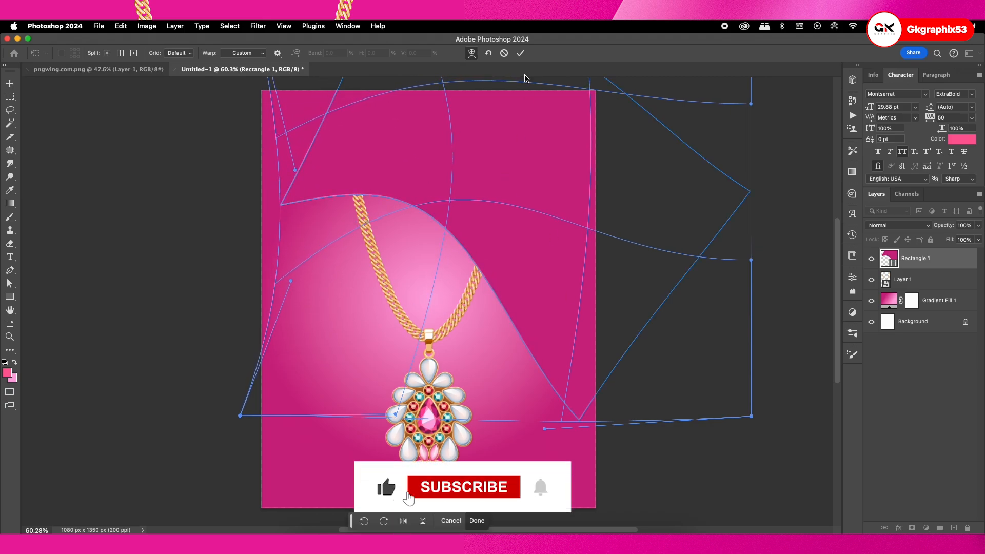
click(521, 53)
Enlarge the curved magenta shape to about 115%, rotate it slightly clockwise and reposition it over the upper part of the canvas
key(super+t)
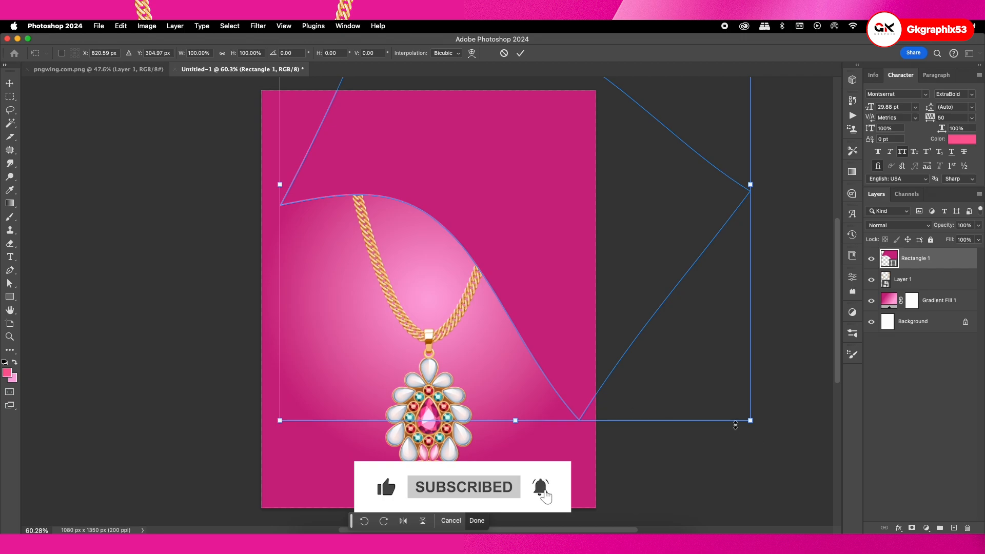
drag(750, 420, 784, 455)
drag(524, 288, 536, 305)
scroll(565, 313, down, 2)
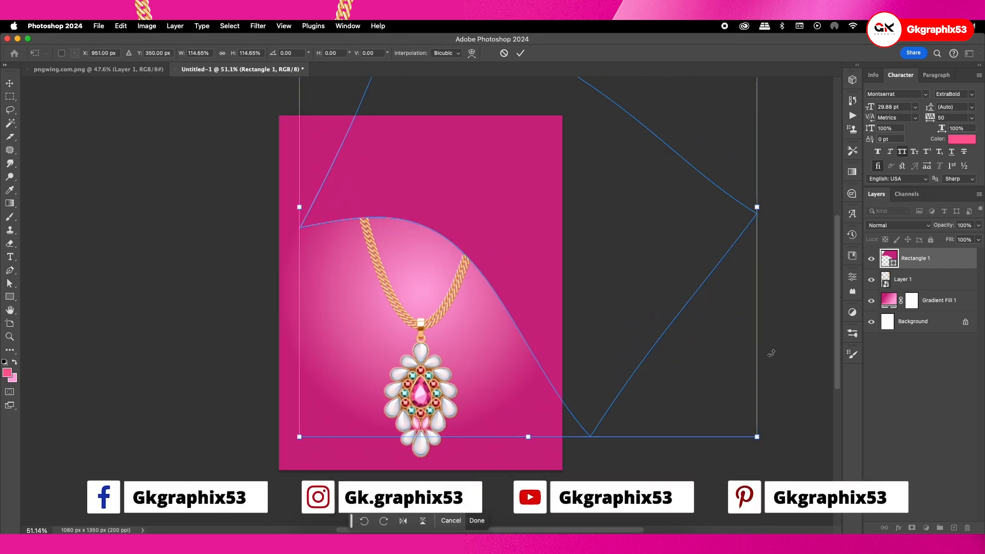
drag(771, 352, 780, 377)
drag(575, 264, 583, 271)
key(Return)
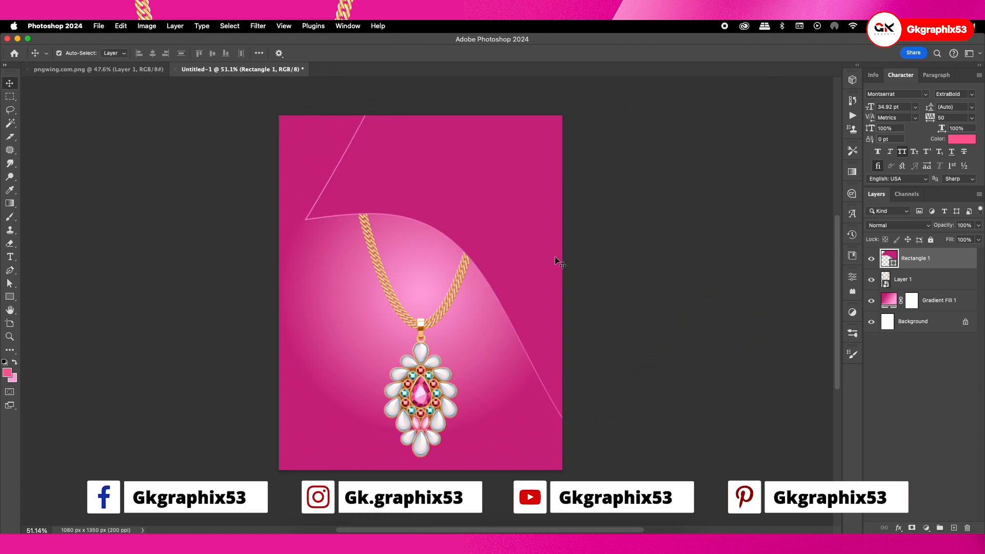
Move the necklace up, scale it to about 53% and tilt it clockwise so the pendant hangs toward the canvas's left side
drag(479, 198, 476, 211)
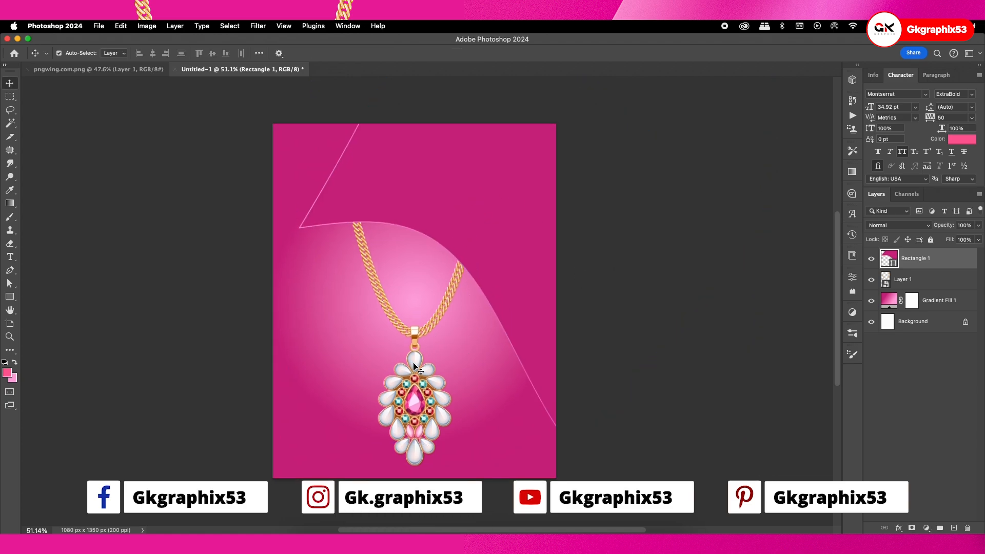
drag(413, 364, 413, 354)
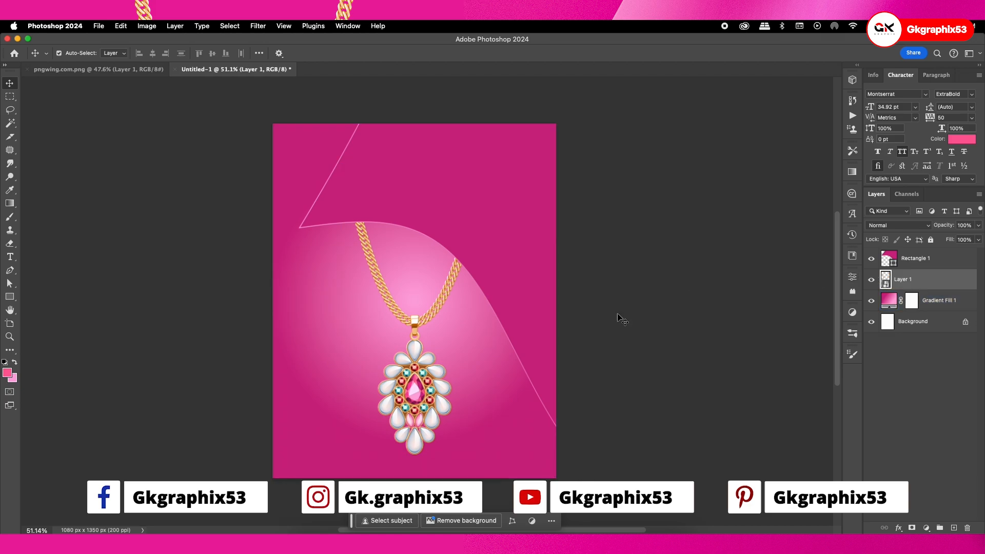
key(super+t)
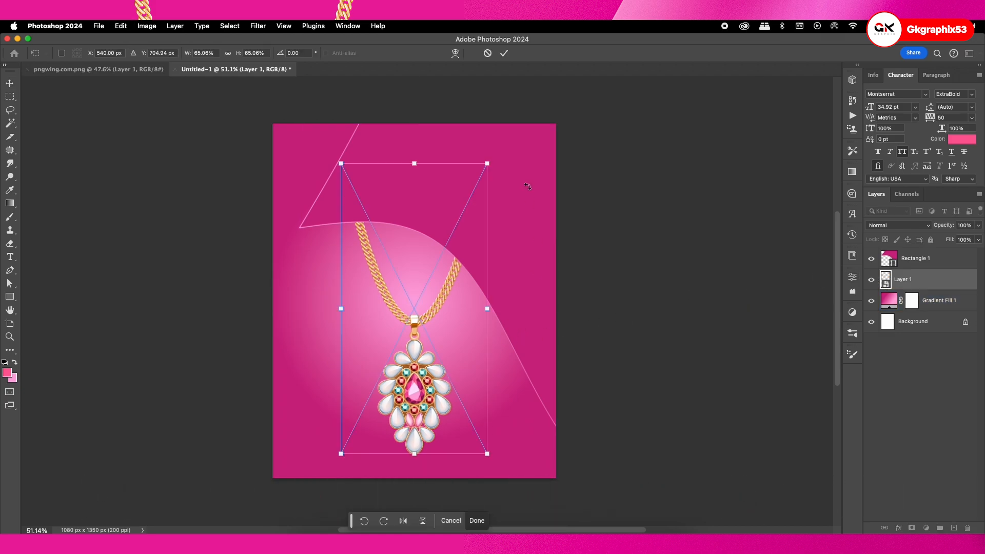
drag(487, 163, 549, 260)
drag(393, 366, 364, 364)
drag(507, 208, 501, 232)
drag(337, 361, 340, 366)
drag(468, 387, 471, 390)
drag(351, 376, 342, 375)
key(Return)
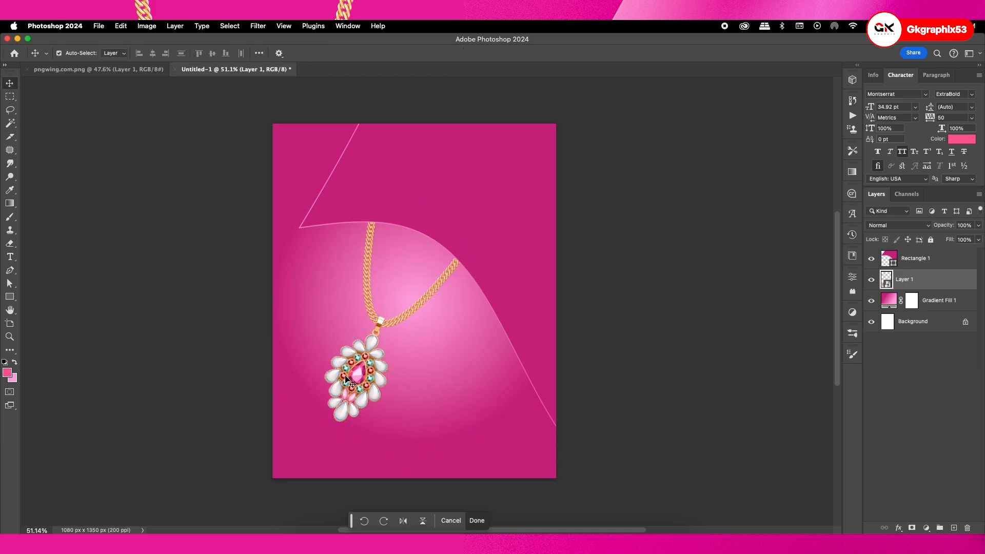
Rotate the necklace to about 28° and nudge it right, and shift the curved shape slightly down and right over the chain
key(ctrl+t)
drag(500, 340, 502, 357)
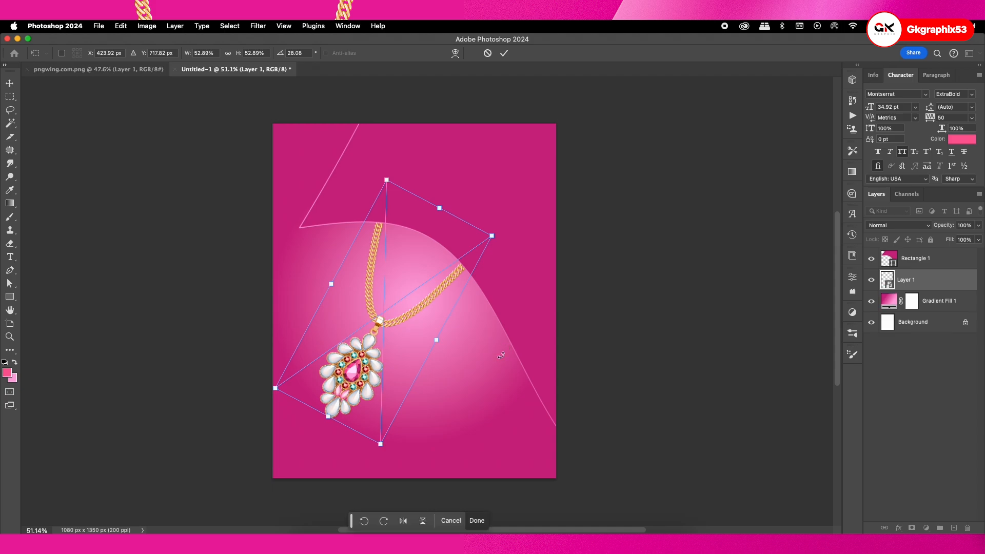
drag(353, 361, 361, 362)
key(Return)
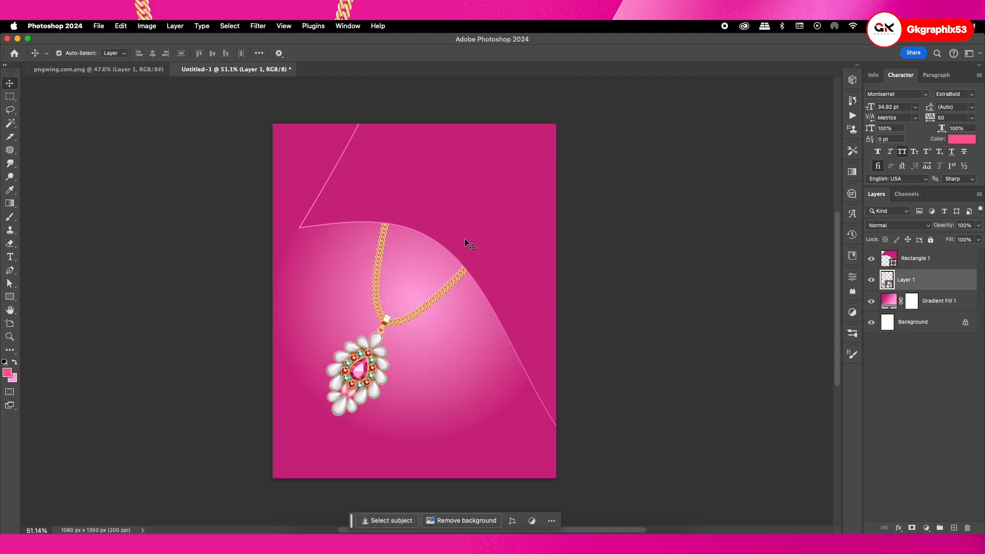
drag(466, 233, 477, 246)
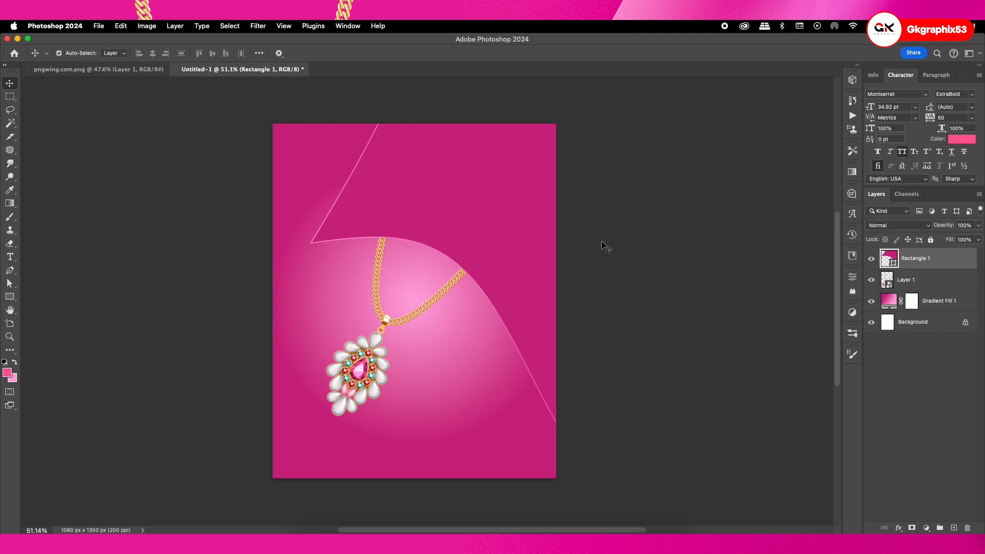
Add a black drop shadow to the curved shape with 82% opacity and a size of 87 px
double_click(955, 261)
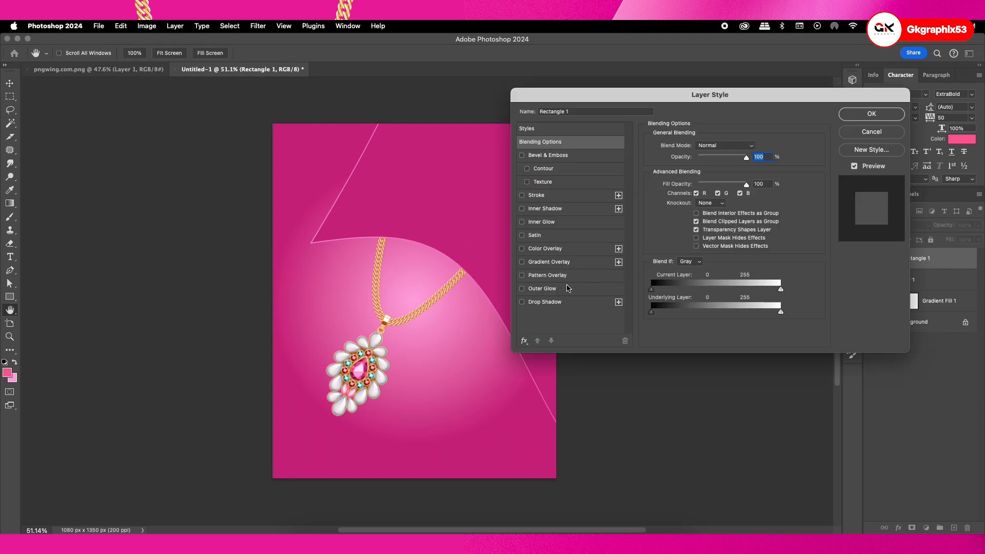
click(522, 302)
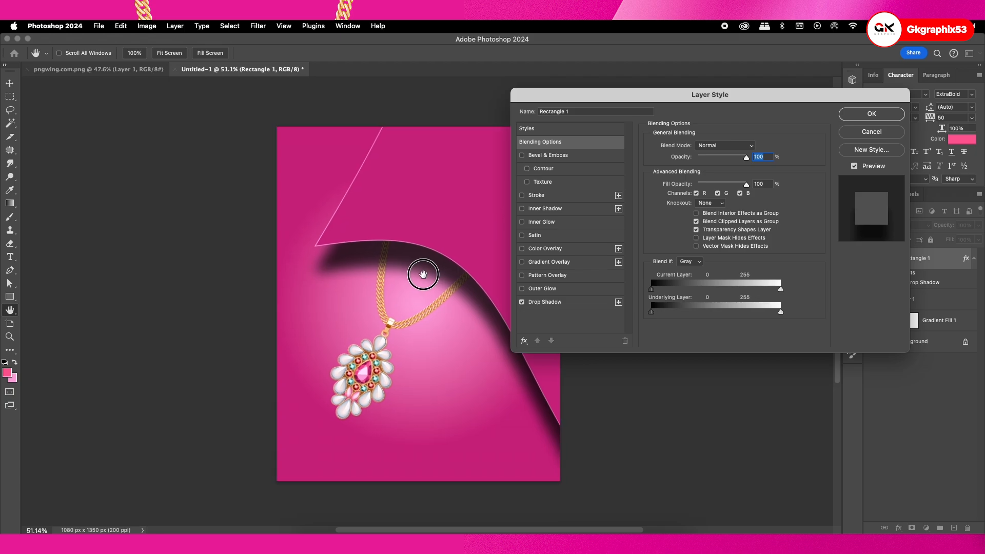
drag(419, 270, 356, 272)
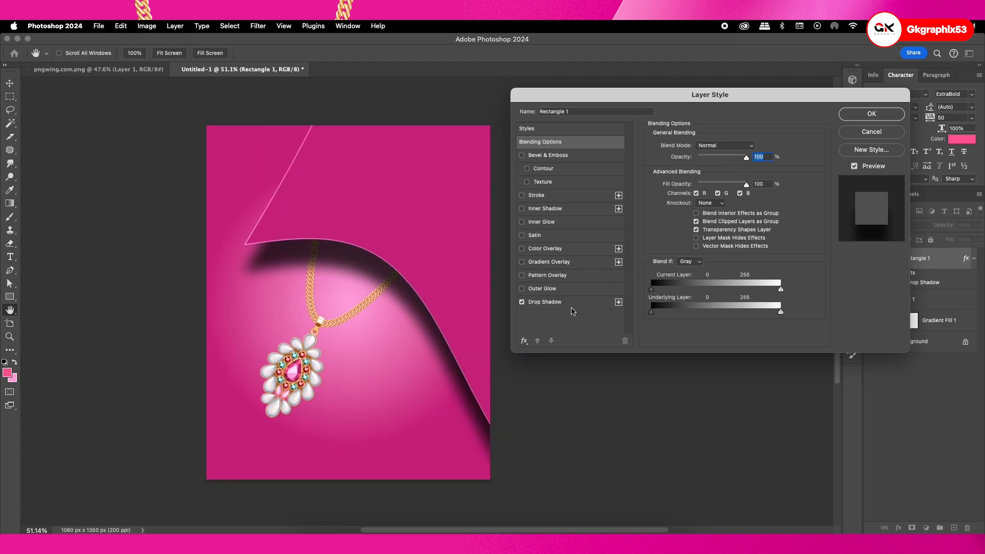
click(572, 306)
drag(721, 161, 773, 162)
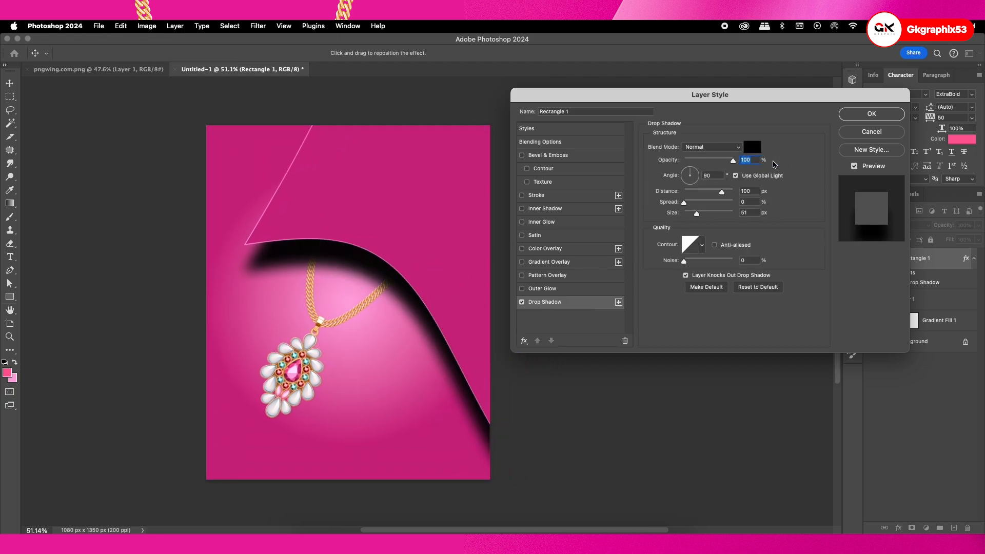
drag(696, 214, 708, 215)
drag(732, 162, 724, 162)
drag(705, 212, 704, 214)
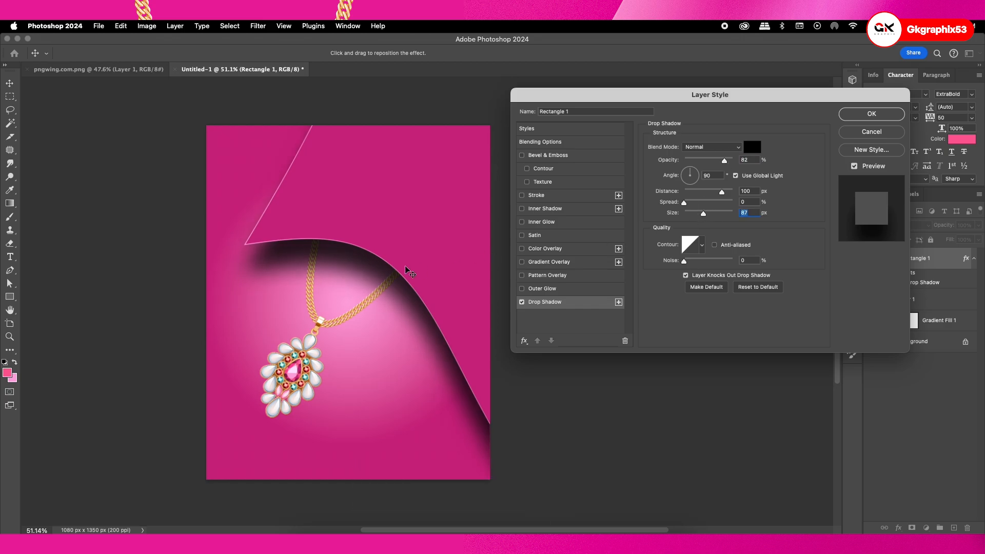
click(872, 114)
Add a drop shadow of size 0 to the necklace and pull it in to a 113° angle and 15 px distance
double_click(924, 300)
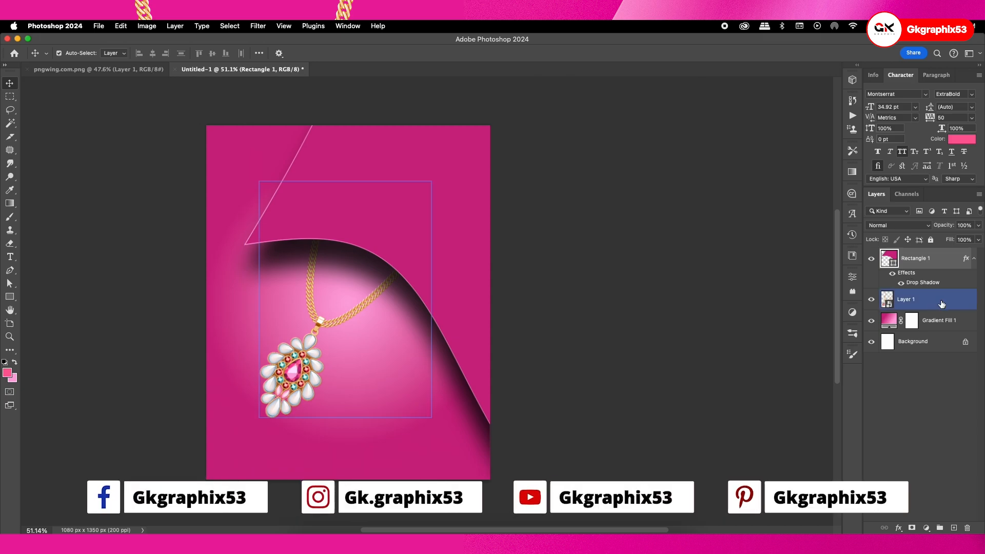
click(521, 302)
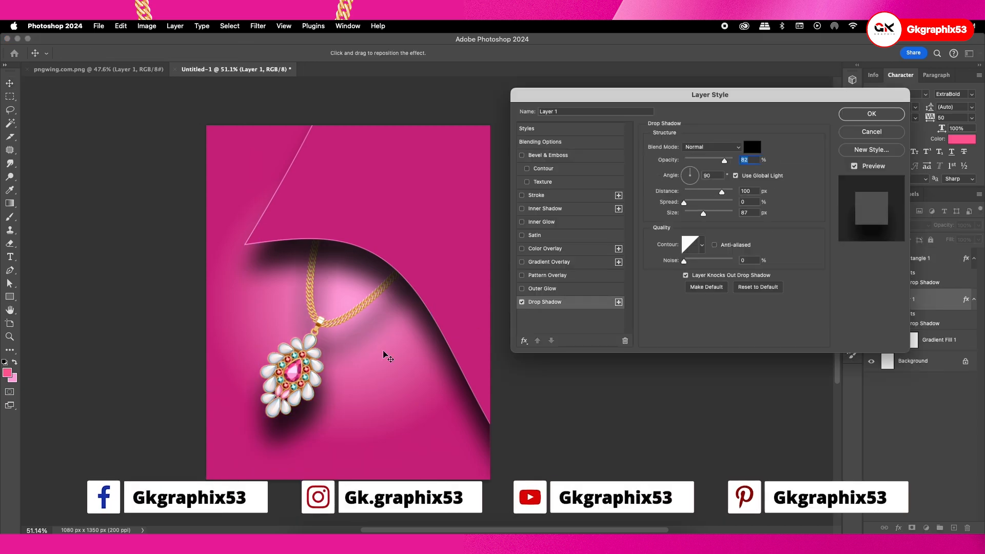
drag(703, 212, 683, 213)
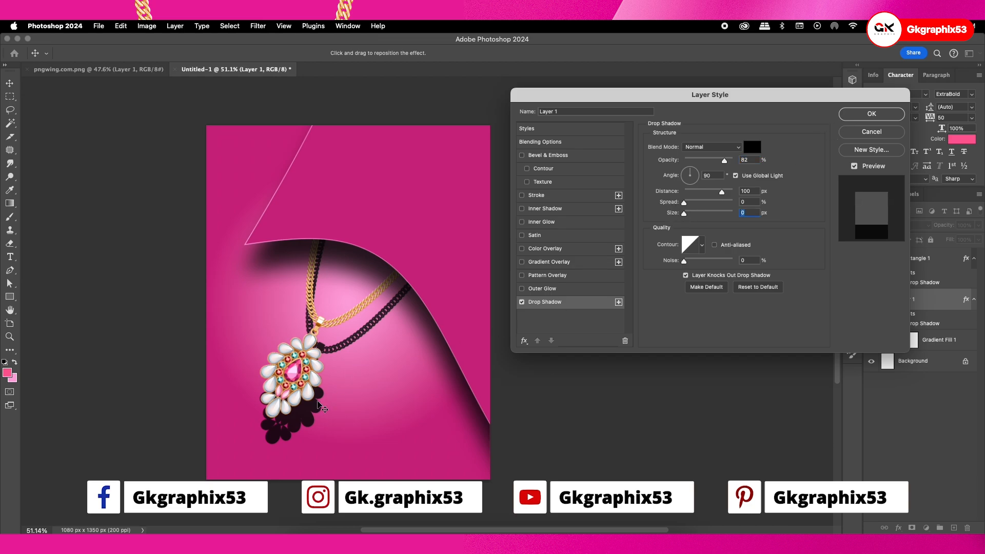
drag(319, 404, 319, 384)
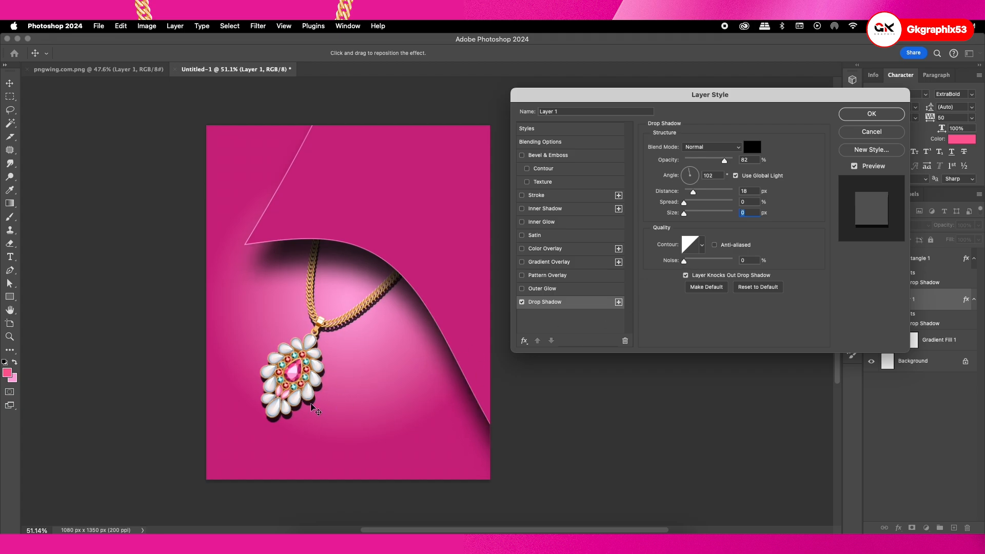
drag(314, 406, 312, 405)
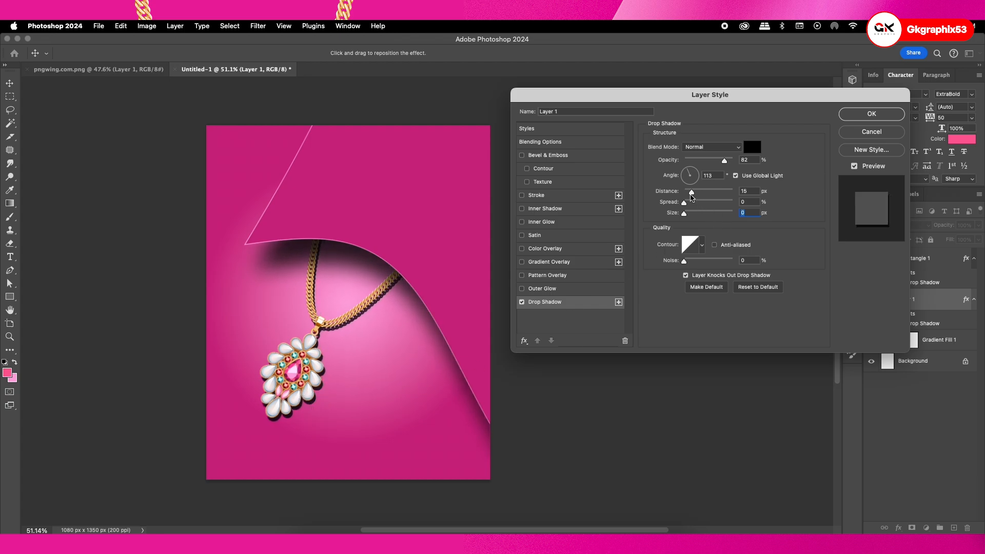
Set the necklace shadow's distance to 14 px and spread to 10%, reduce its opacity slightly and apply it
mouse_move(690, 191)
mouse_down()
mouse_move(692, 215)
mouse_move(690, 204)
mouse_up()
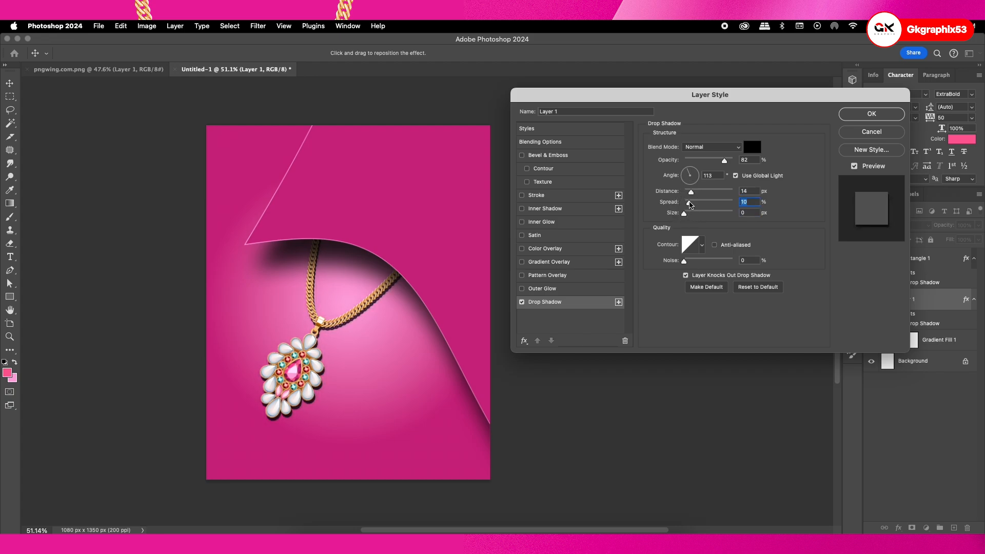
drag(724, 161, 717, 160)
click(868, 116)
Create a new layer above the curved shape and clip it to that shape
scroll(447, 252, down, 3)
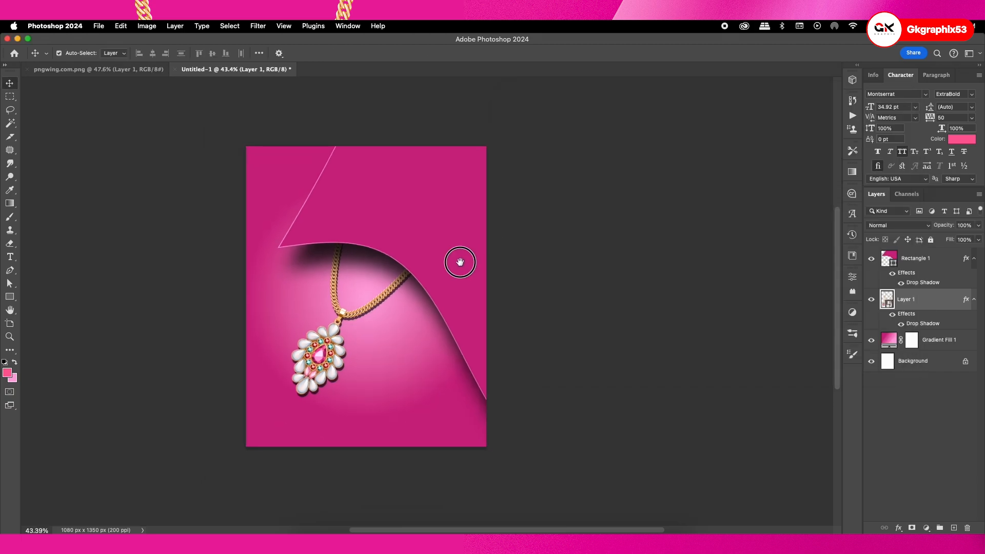
click(431, 237)
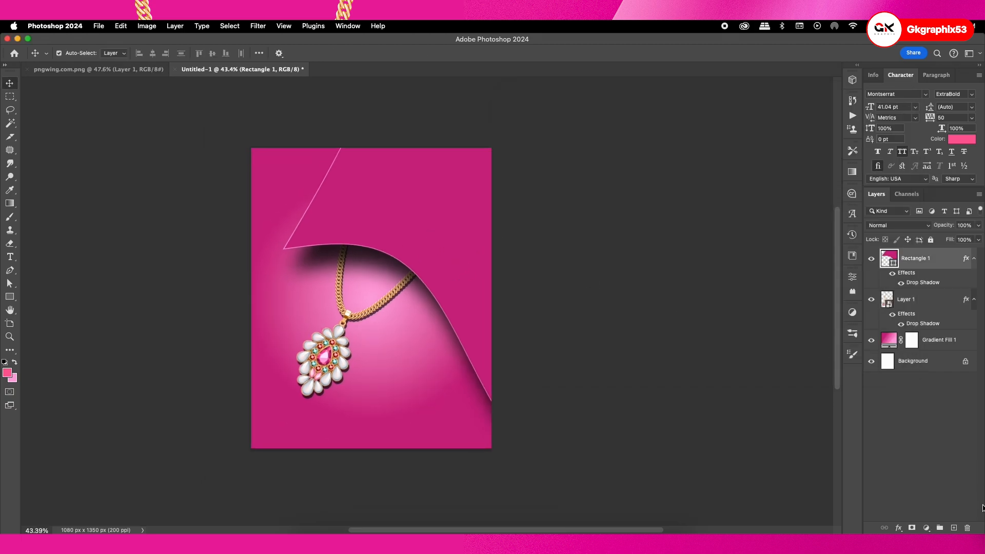
click(950, 526)
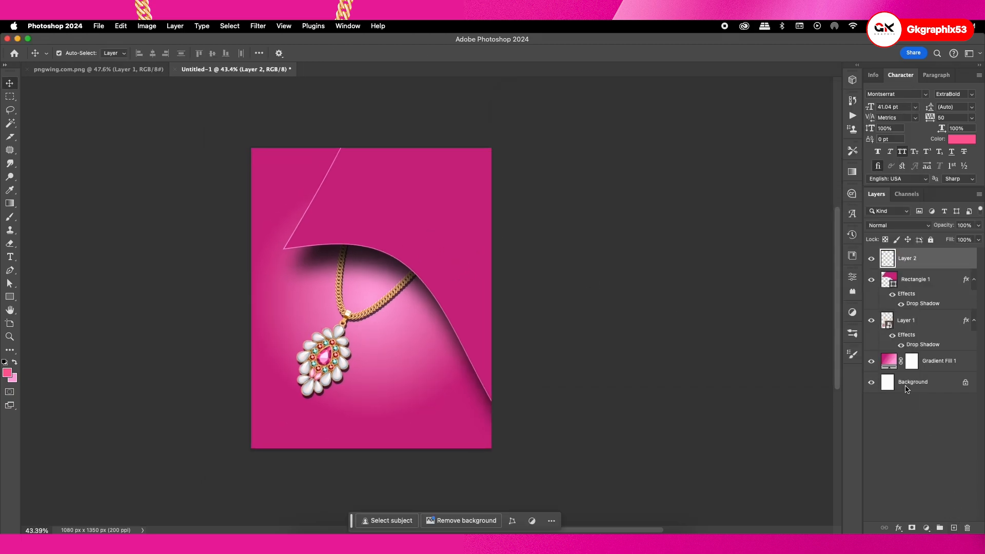
alt+click(893, 267)
Paint a light pink highlight along the curved shape's left edge with a soft 800 px brush on the clipped layer
key(b)
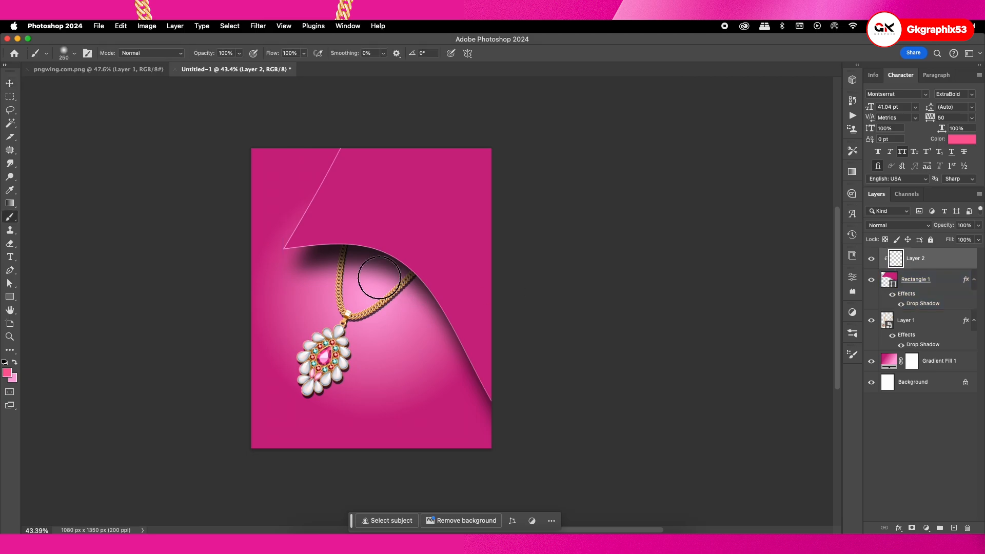
key(bracketright)
key(bracketright)
key(bracketright)
key(bracketright)
key(bracketright)
key(bracketright)
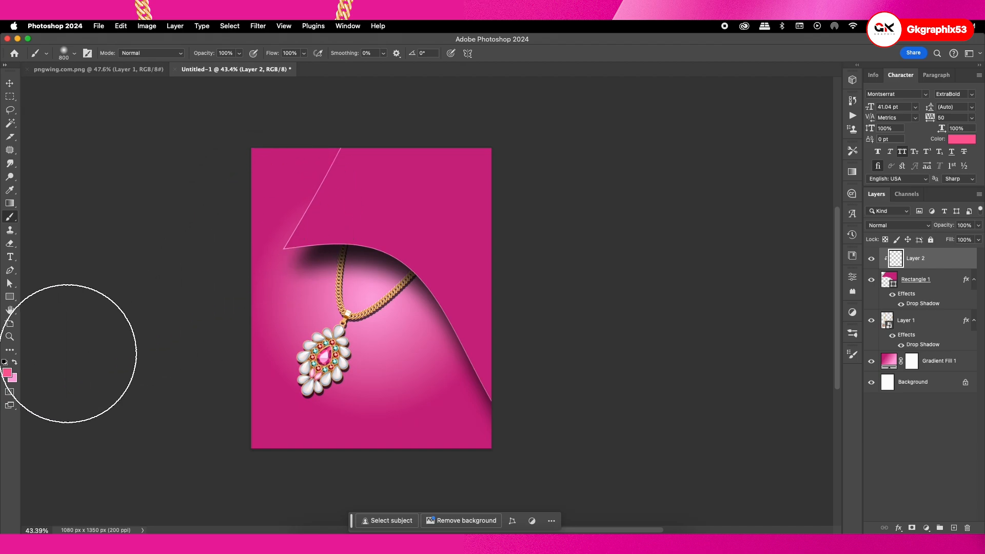
key(x)
mouse_move(258, 212)
mouse_down()
mouse_move(284, 118)
mouse_move(250, 228)
mouse_move(194, 253)
mouse_up()
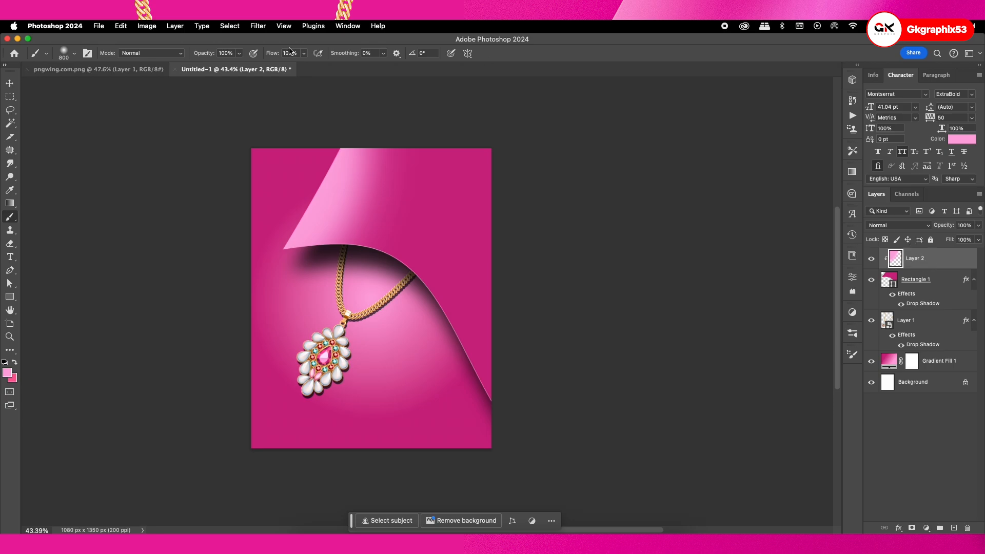
Soften the painted highlight with a Gaussian Blur of 97.2 pixels radius
click(258, 25)
mouse_move(270, 165)
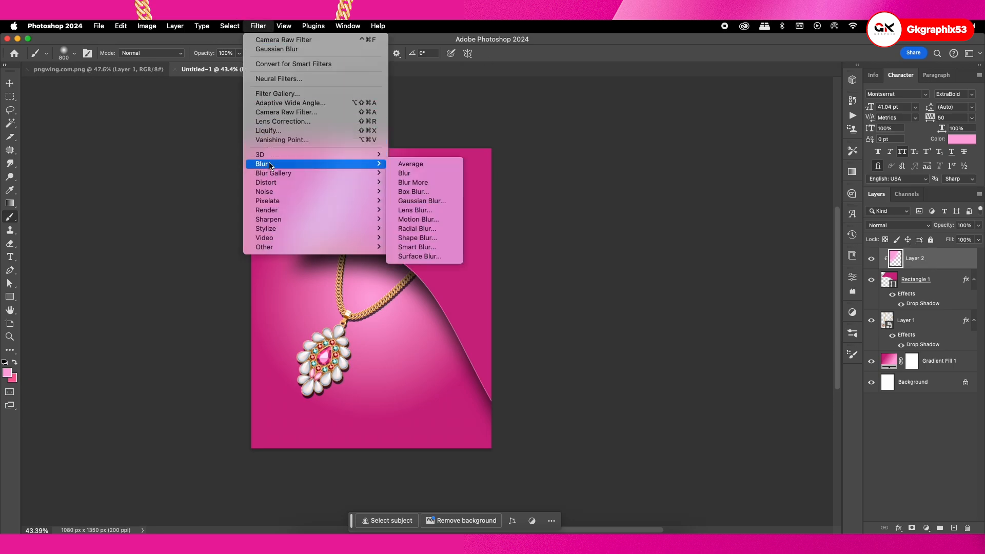
click(403, 201)
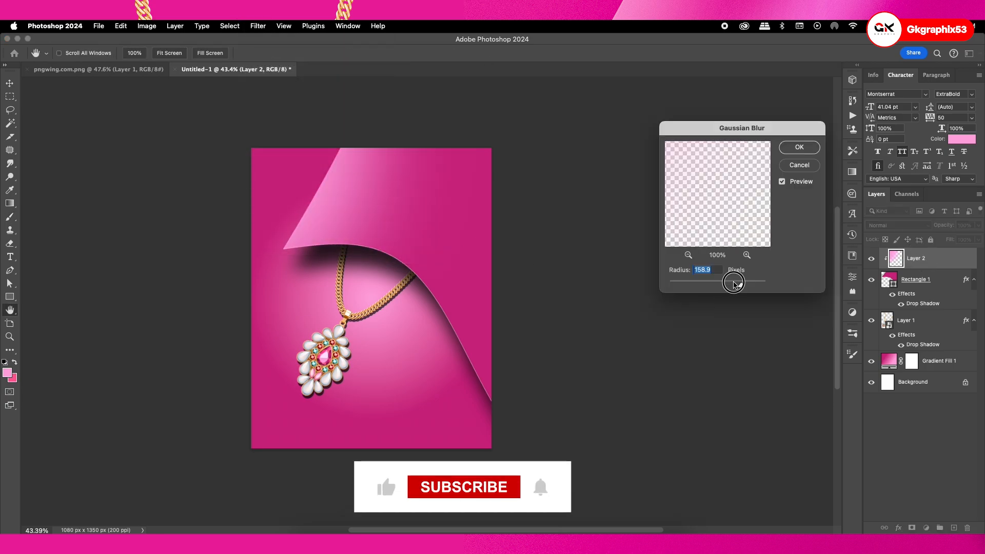
drag(740, 285, 730, 285)
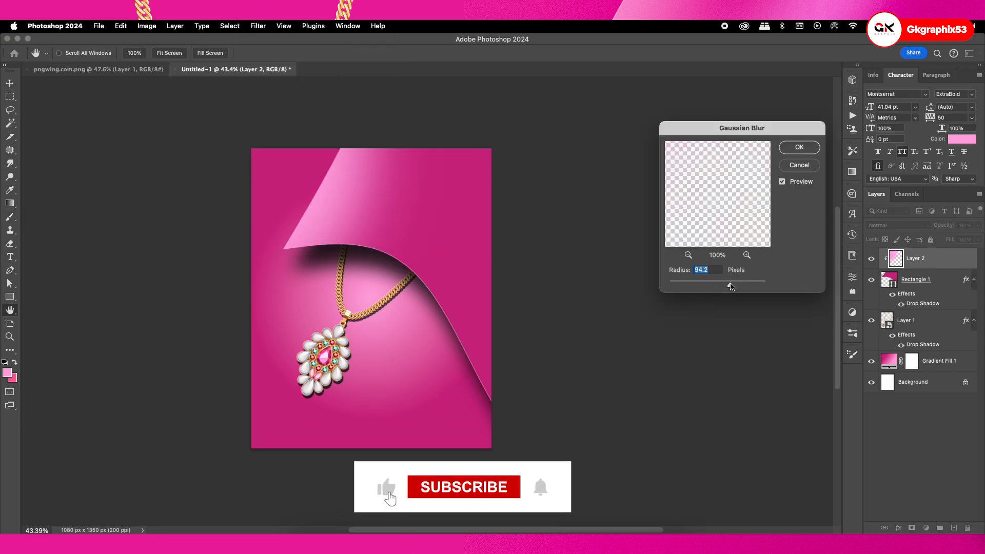
click(802, 150)
Lower the highlight layer's opacity to 75% and shift the highlight left toward the shape's edge
click(979, 225)
drag(977, 237, 965, 236)
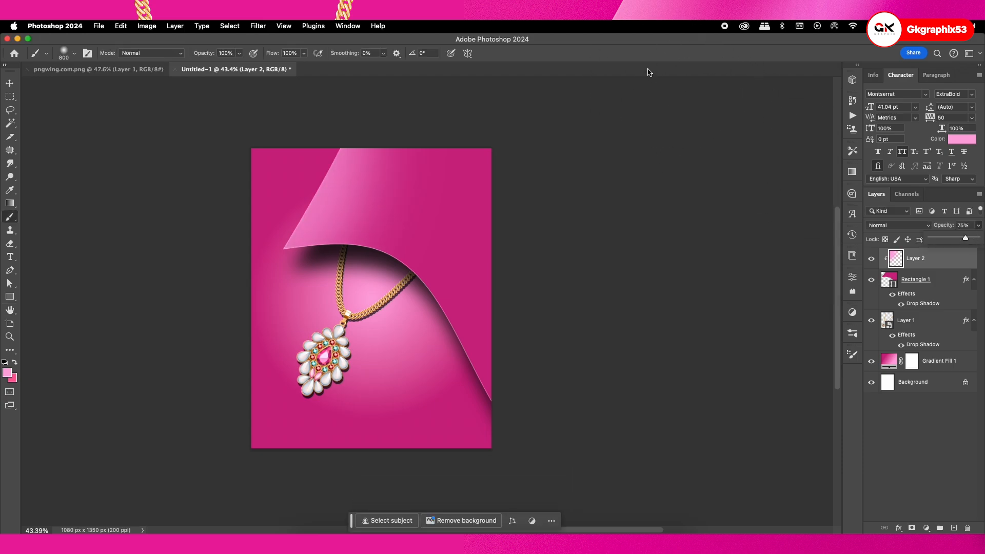
key(ctrl+t)
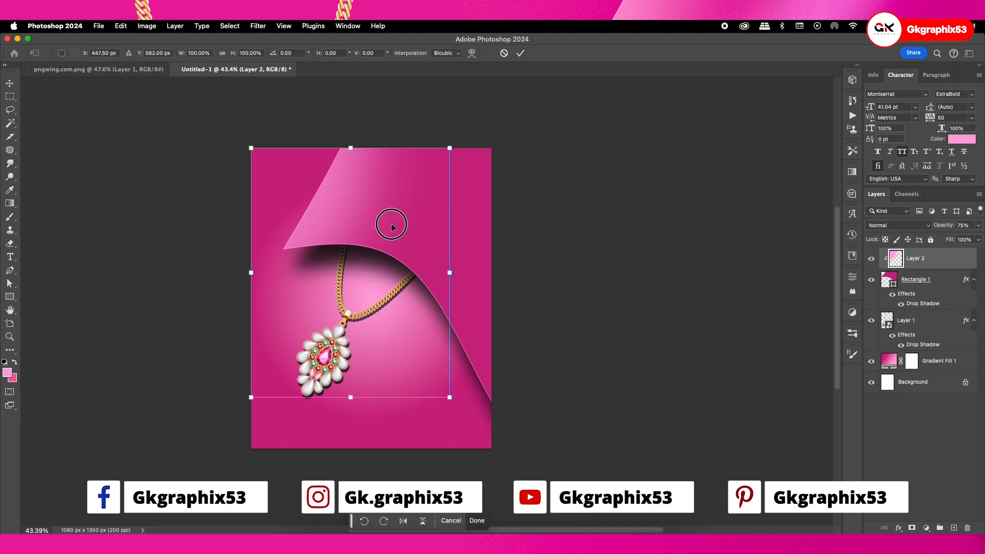
drag(392, 221, 367, 222)
key(Return)
Paint a straight diagonal light pink streak across the right side of the curved shape with a 200 px brush
key(b)
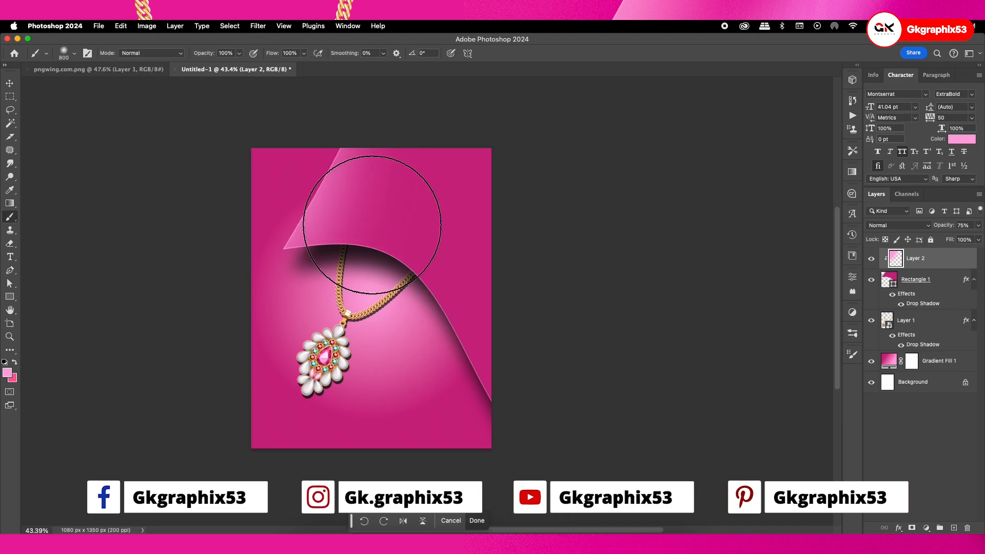
key(bracketleft)
key(bracketleft)
key(bracketleft)
key(bracketleft)
key(bracketleft)
key(bracketleft)
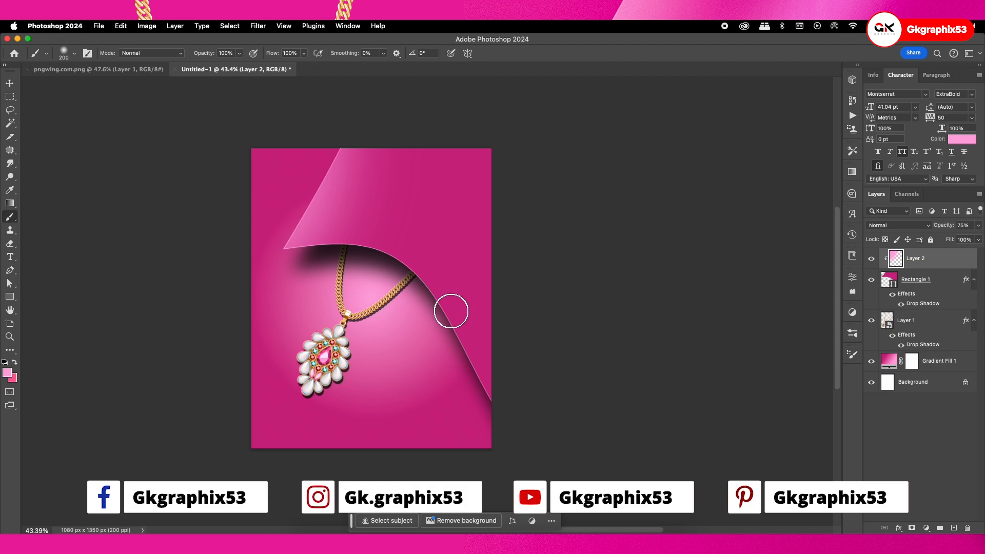
drag(450, 312, 457, 296)
shift+click(513, 140)
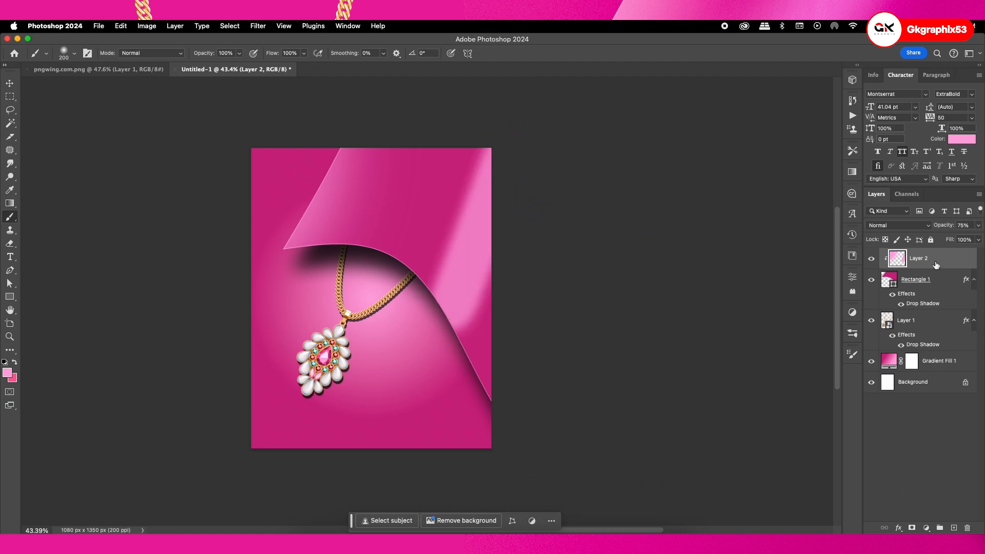
Undo the diagonal light pink streak painted across the right side of the curved shape
key(super+z)
click(954, 528)
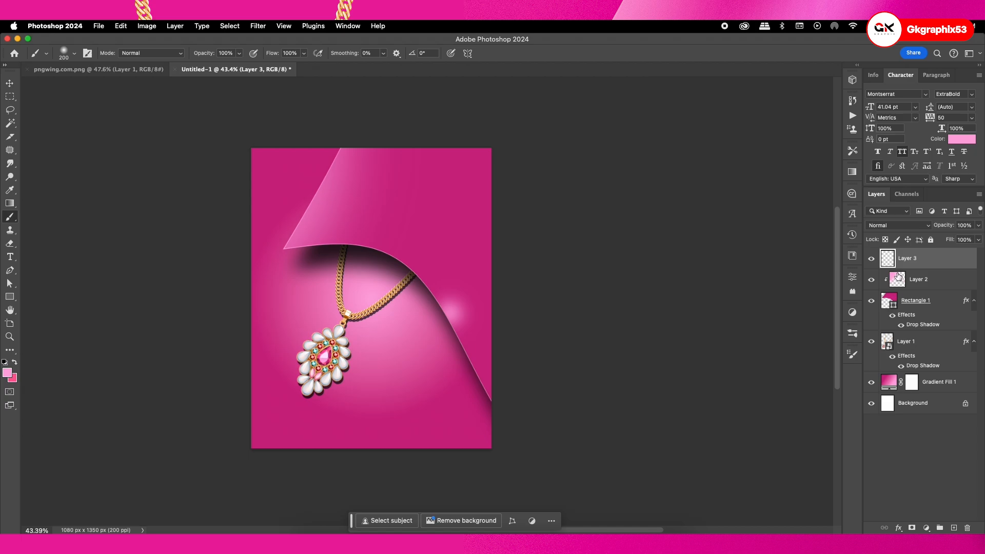
key(super+alt+g)
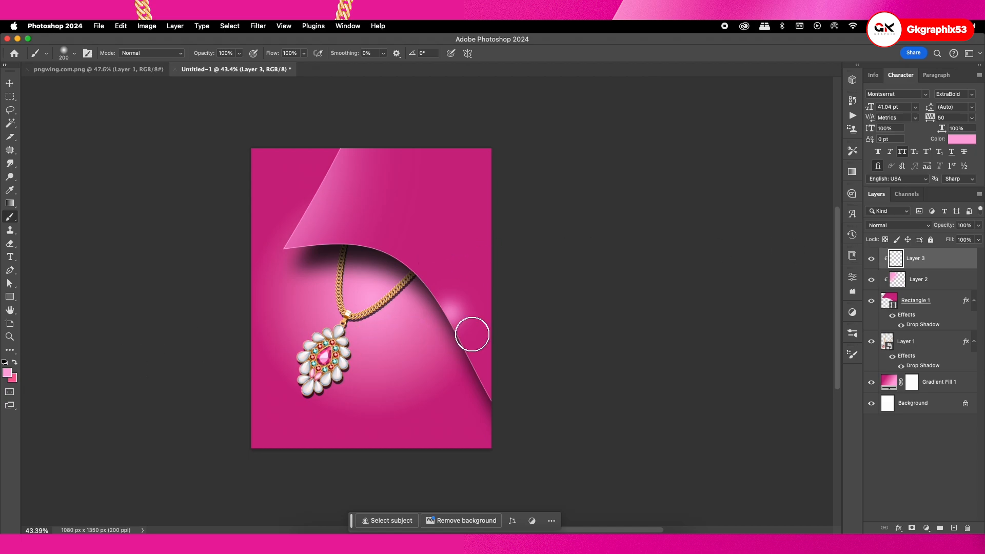
key(super+z)
key(super+z)
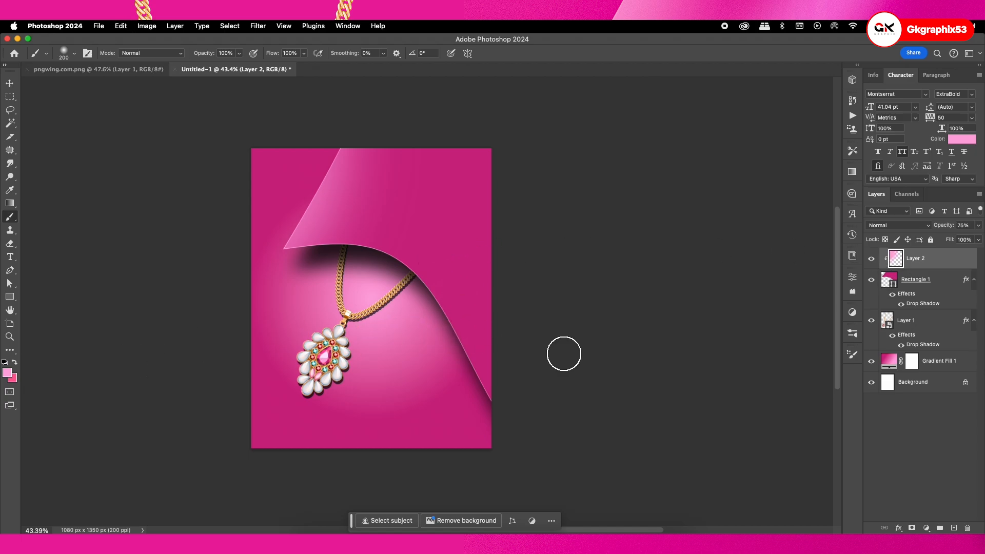
Add a new layer clipped to the curved shape and set the foreground color to pale pink ffc9eb
click(954, 528)
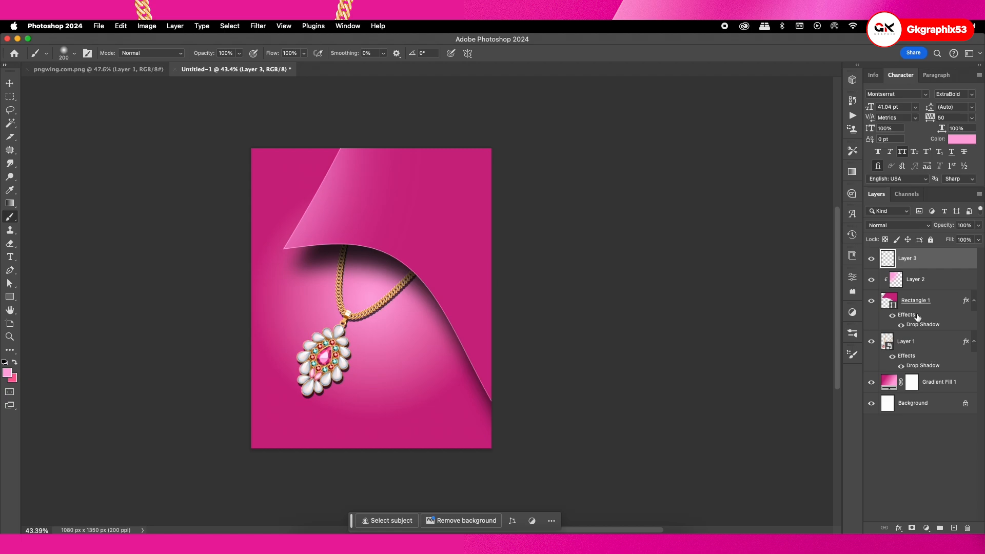
alt+click(895, 267)
click(11, 374)
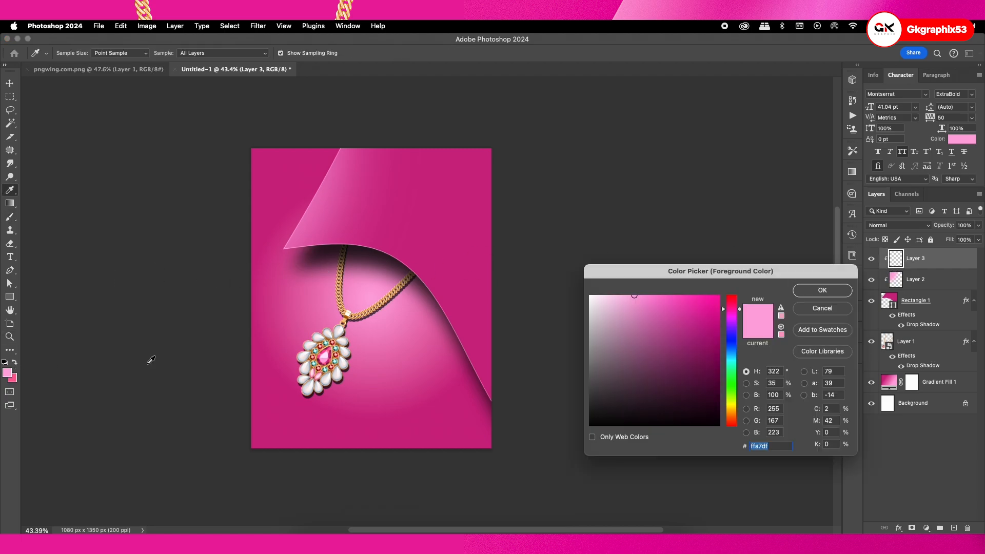
click(618, 295)
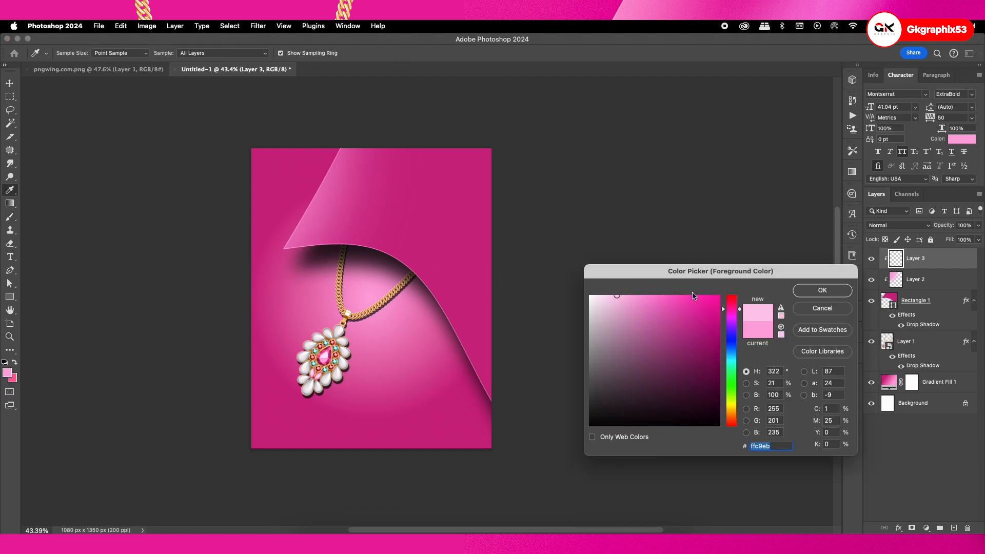
click(811, 290)
Paint a diagonal pale pink streak down the right side of the curved shape with the 200 px brush
drag(452, 306, 501, 159)
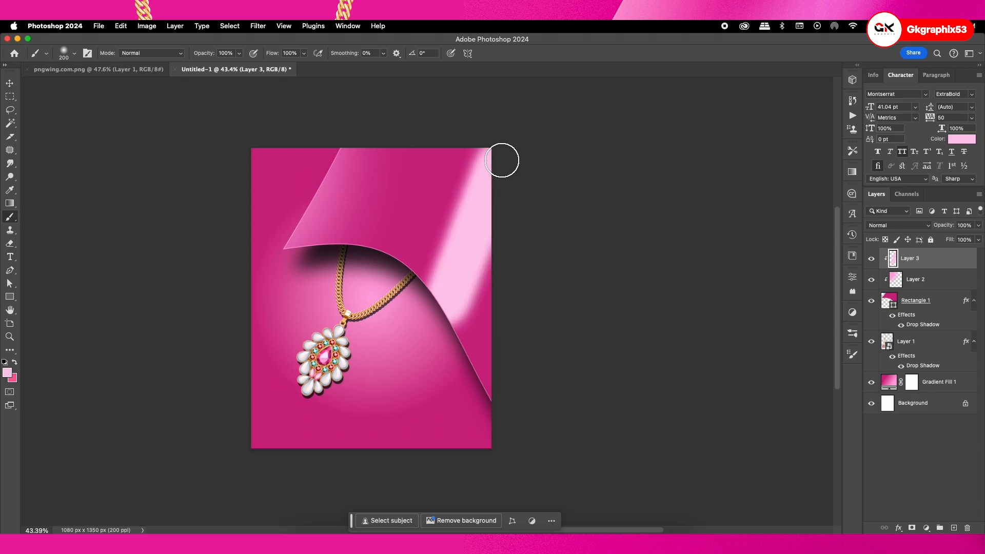
key(super+z)
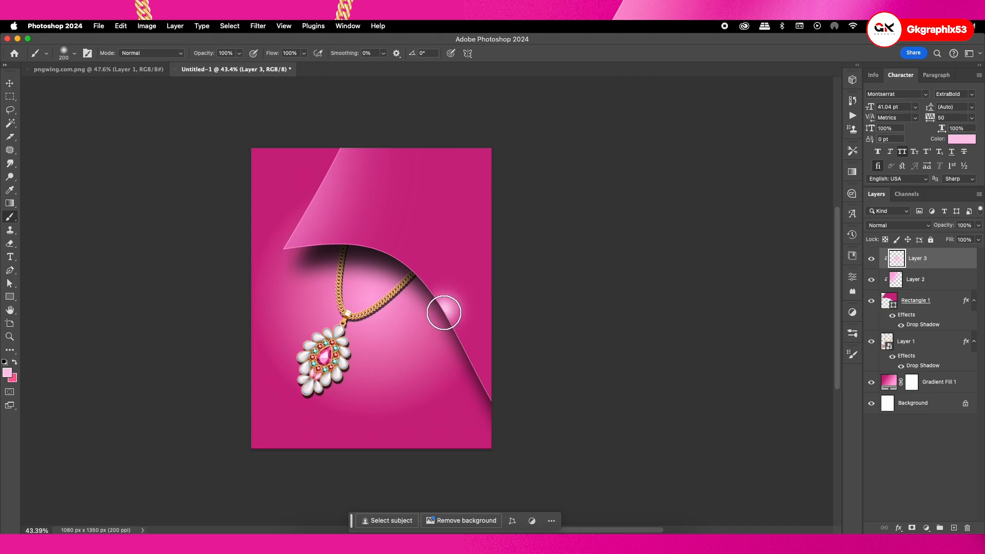
key(super+shift+z)
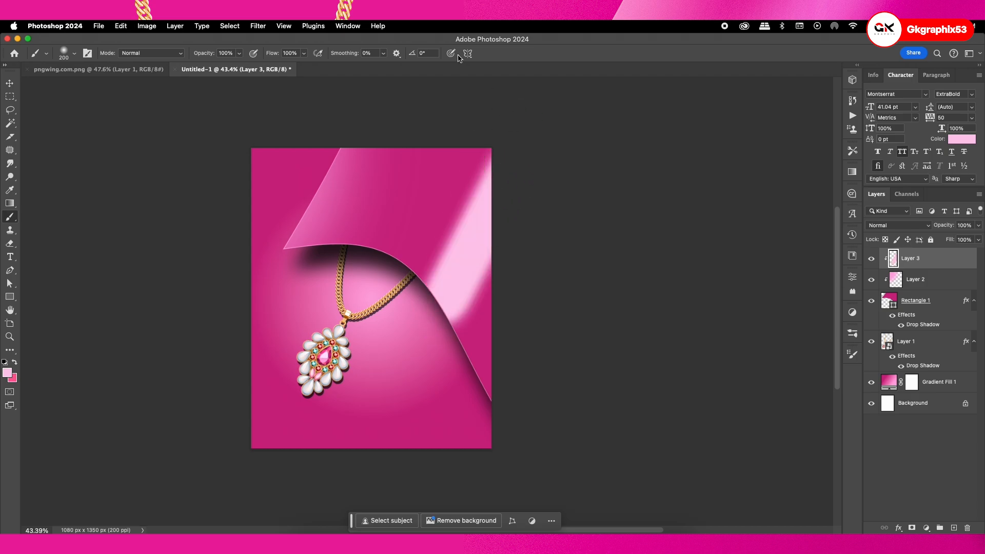
Soften the right-side streak with a Gaussian Blur of 129.5 pixels radius
click(256, 23)
mouse_move(287, 164)
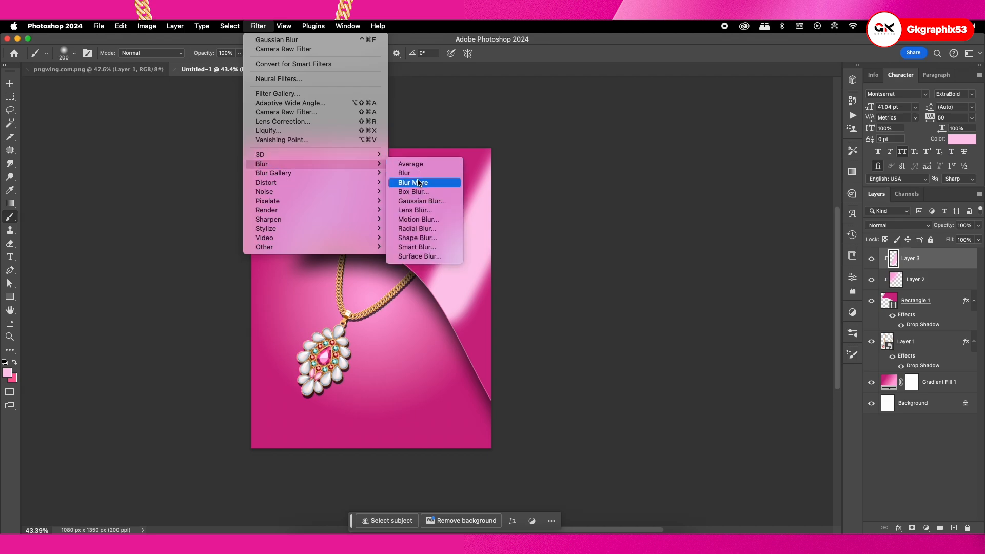
click(419, 202)
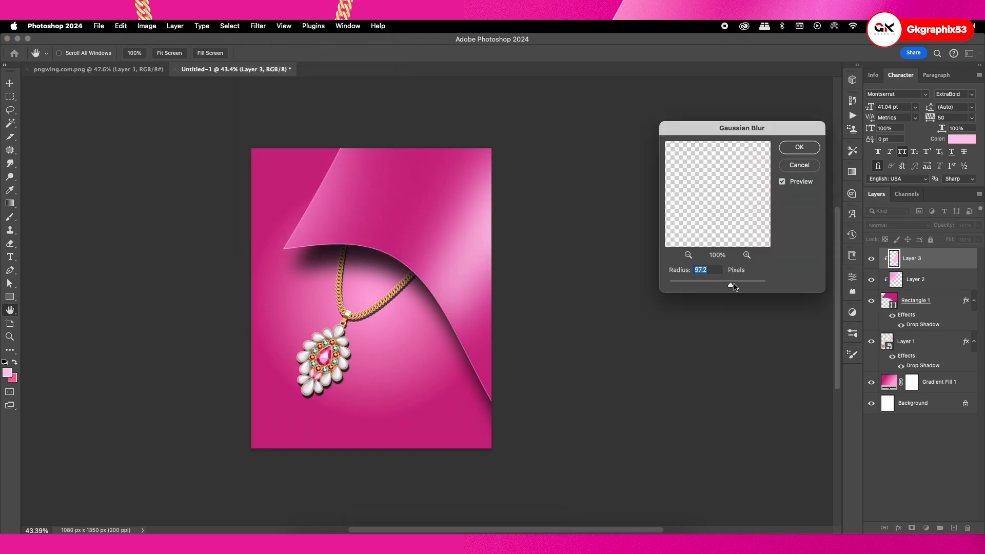
drag(733, 285, 736, 287)
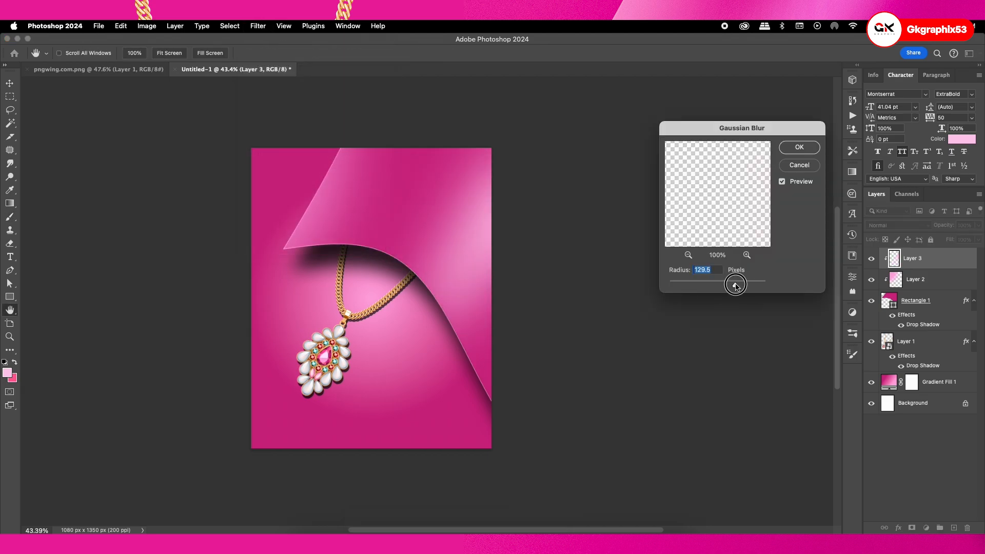
click(799, 147)
Try a Gradient Overlay and a Multiply Color Overlay in the background magenta cd2283 on the blurred streak layer
double_click(954, 259)
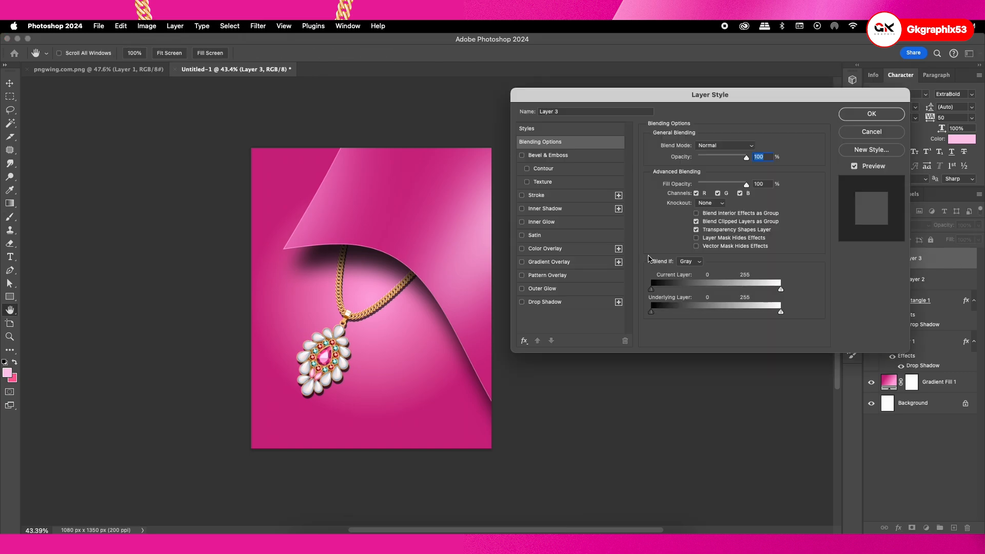
click(550, 263)
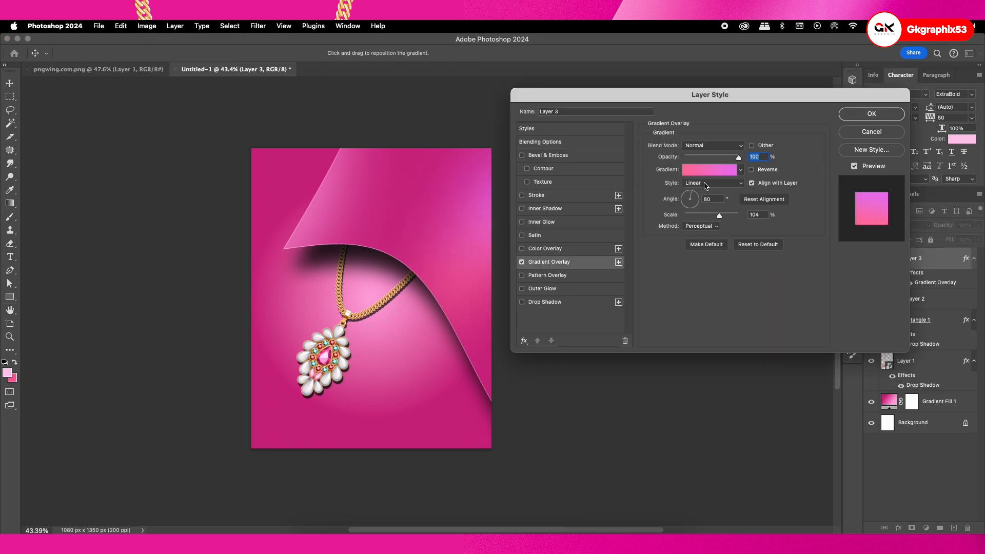
click(522, 262)
click(572, 246)
click(752, 147)
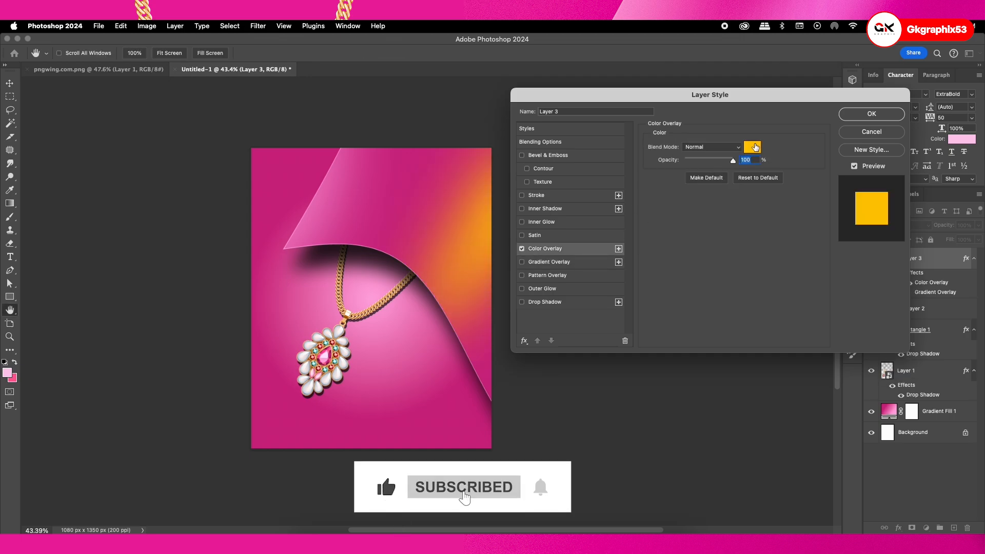
click(260, 439)
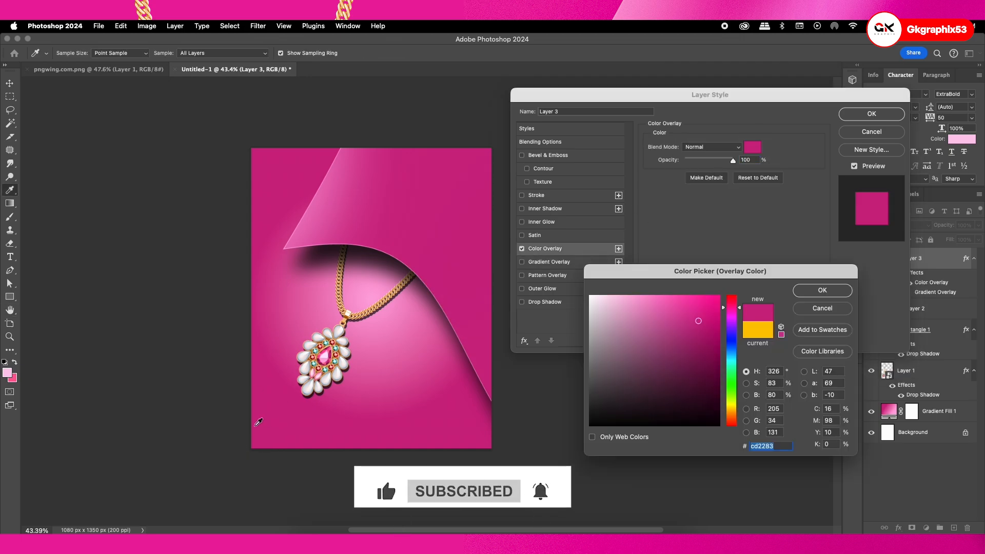
click(803, 298)
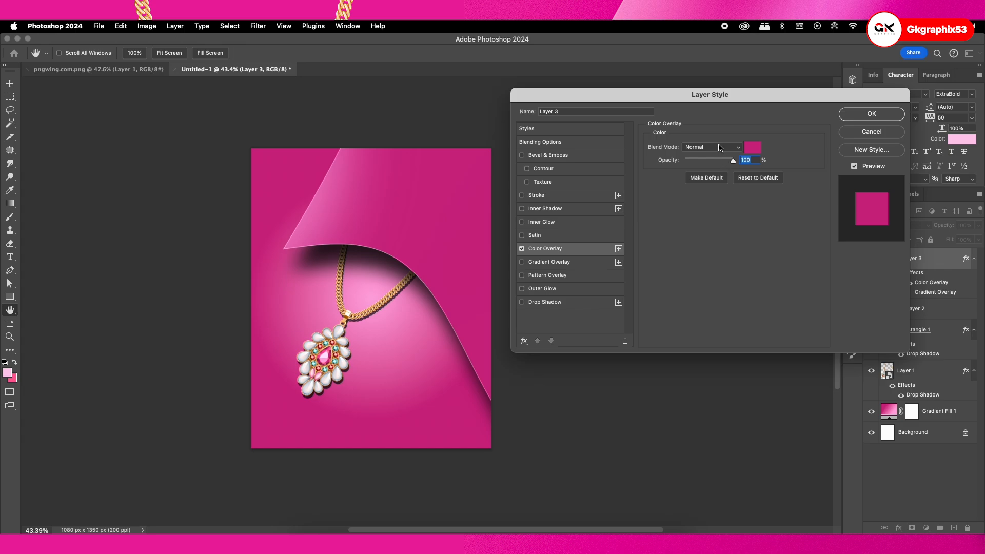
click(719, 148)
click(713, 169)
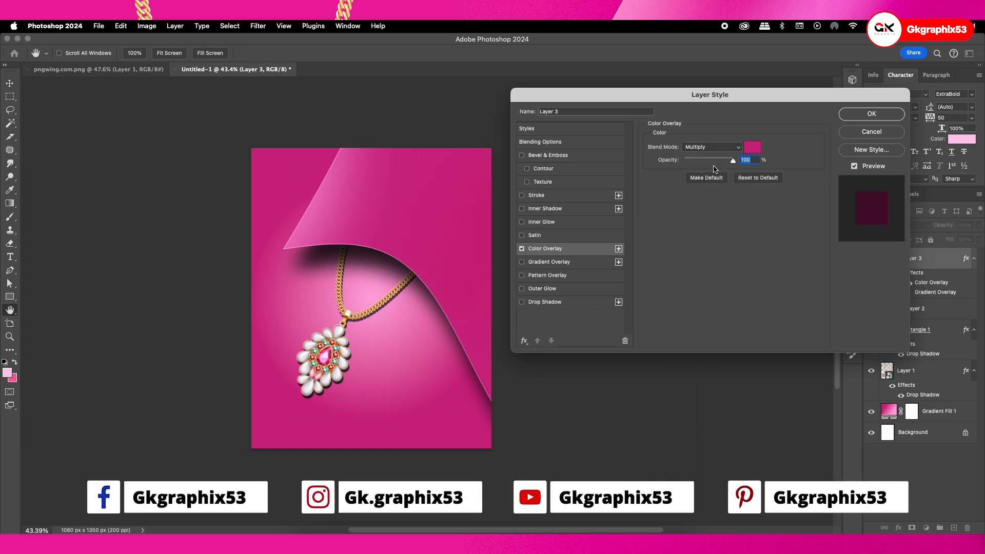
click(871, 131)
Delete the blurred streak layer and add a fresh empty layer clipped to the curved shape
key(Delete)
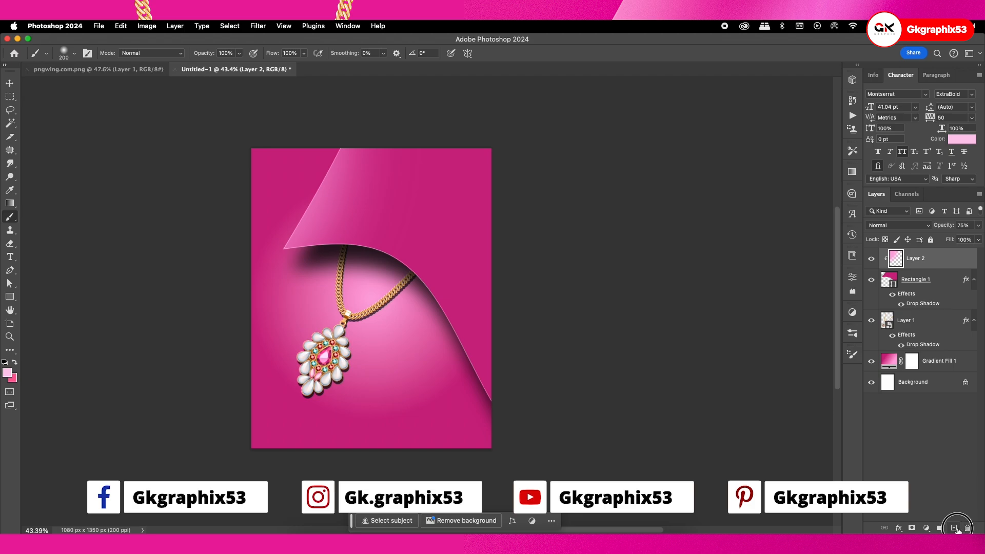
click(954, 527)
alt+click(917, 268)
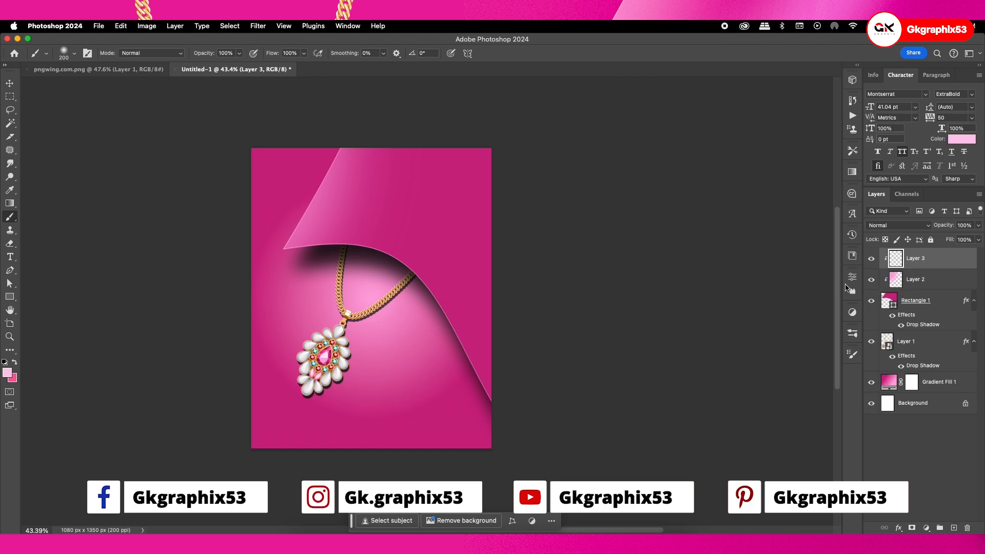
key(Delete)
click(954, 527)
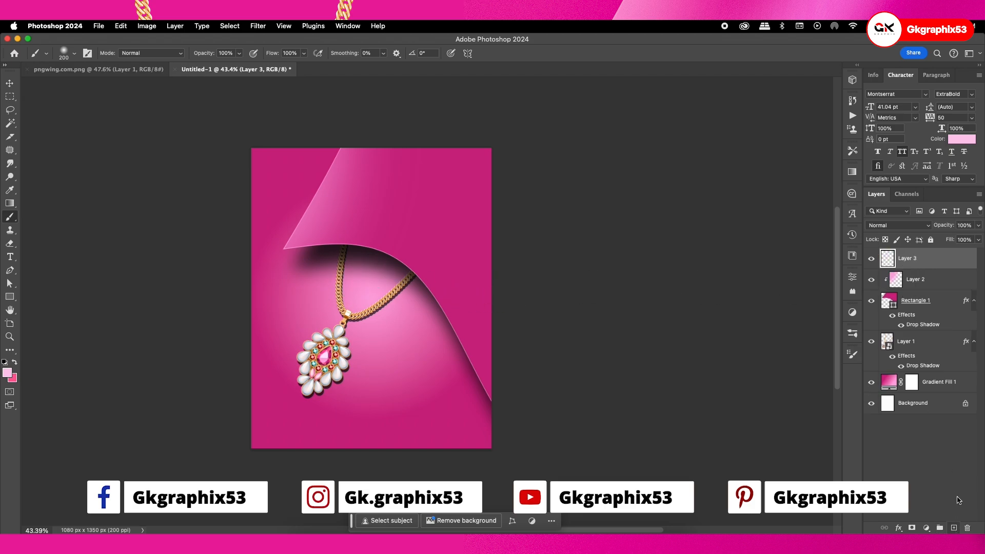
alt+click(907, 268)
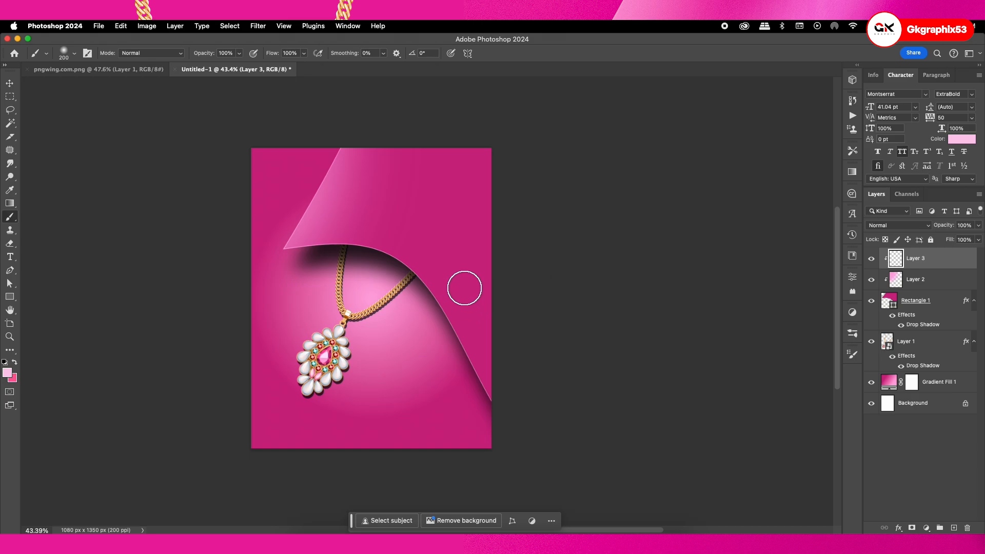
Paint a straight diagonal pale pink streak from the curved edge above the chain to the poster's top edge with a 90 px brush
key(bracketleft)
key(bracketleft)
key(bracketleft)
click(382, 246)
shift+click(441, 139)
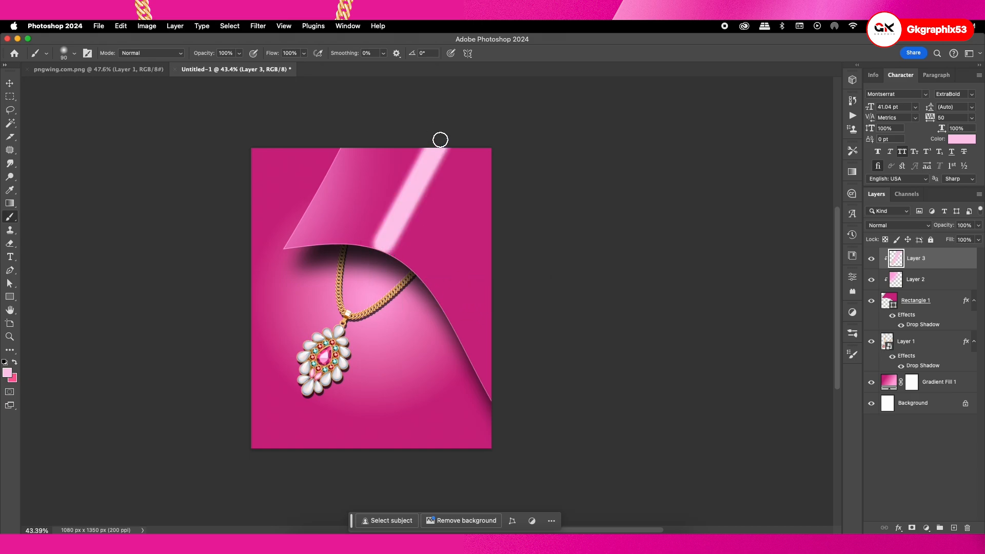
Soften the diagonal streak with a Gaussian Blur of about 74 pixels radius
click(266, 23)
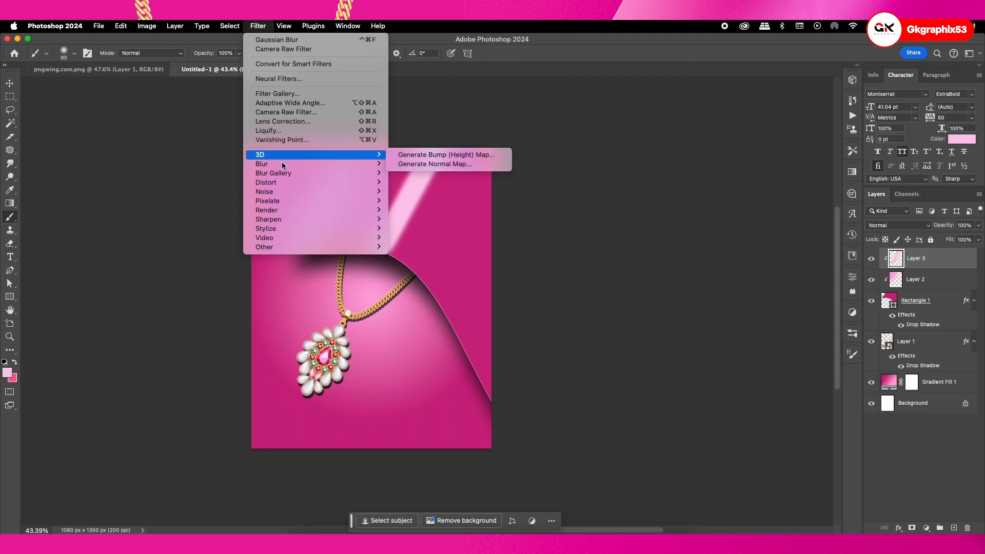
mouse_move(282, 163)
click(433, 200)
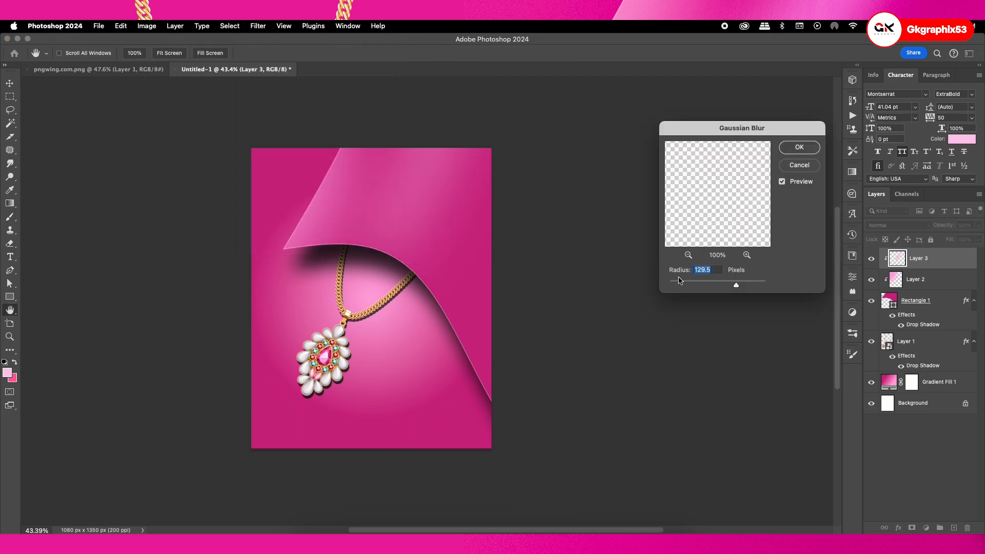
click(729, 283)
click(727, 283)
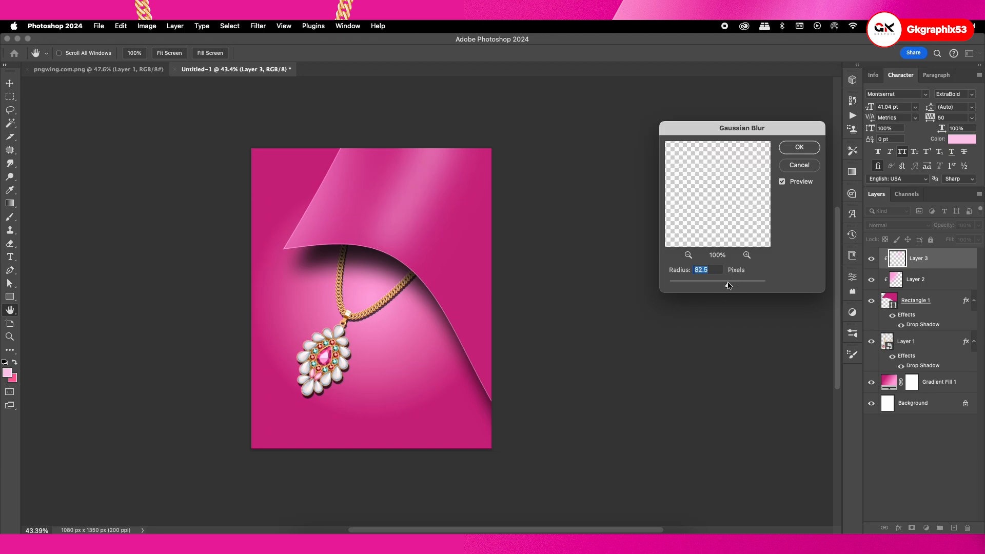
click(727, 283)
click(725, 284)
click(794, 148)
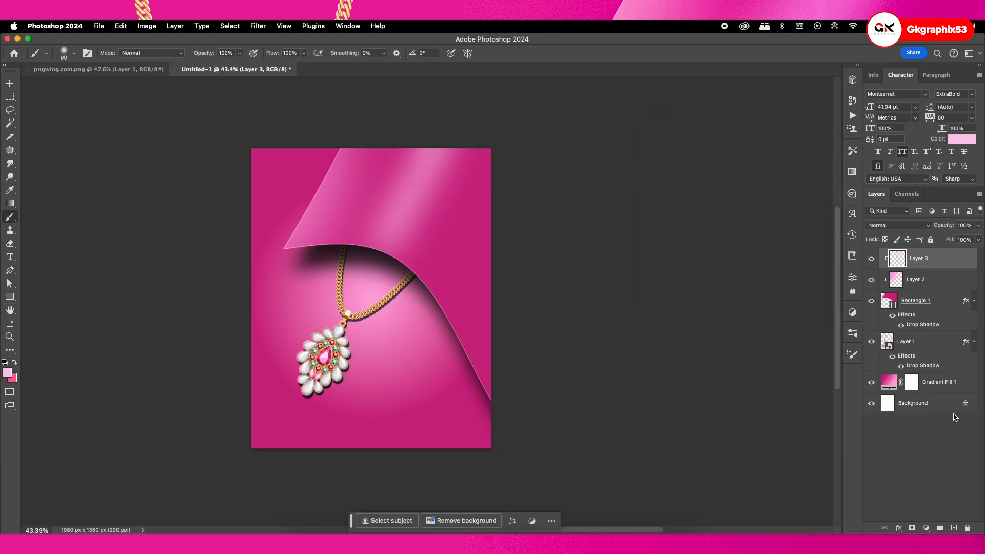
Paint pale pink along the curved shape's lower-right edge and up the poster's right side on a new clipped layer
click(954, 528)
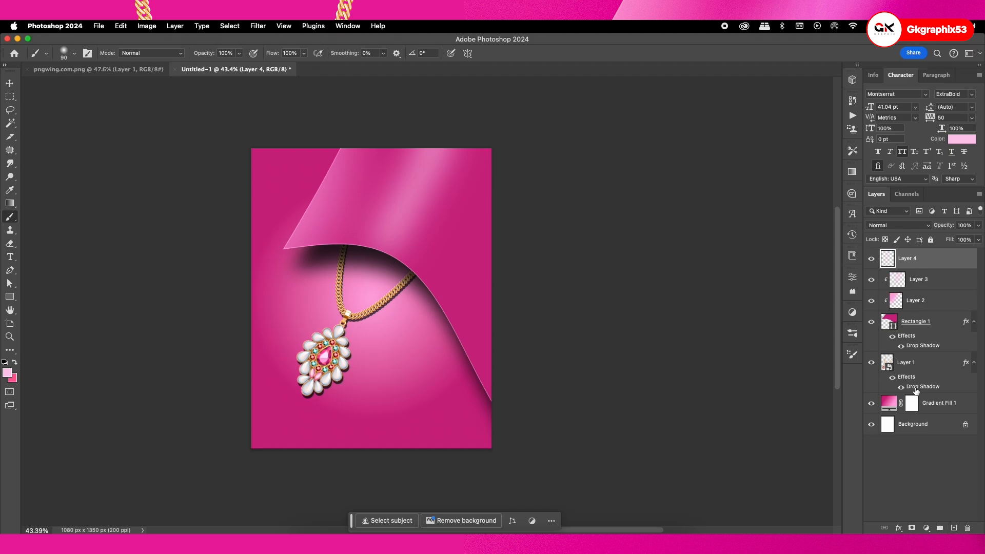
alt+click(907, 269)
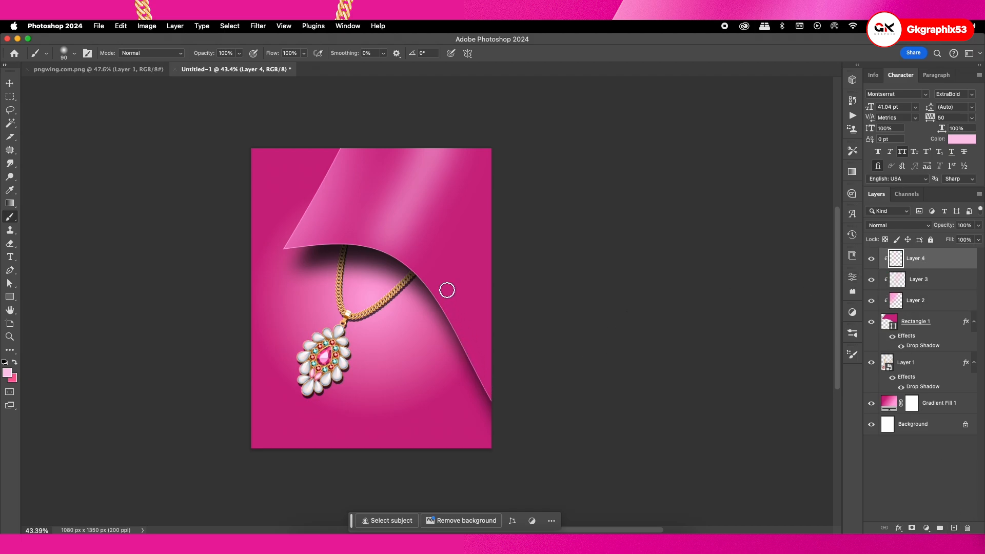
mouse_move(414, 279)
mouse_down()
mouse_move(489, 403)
mouse_move(489, 448)
mouse_move(504, 209)
mouse_up()
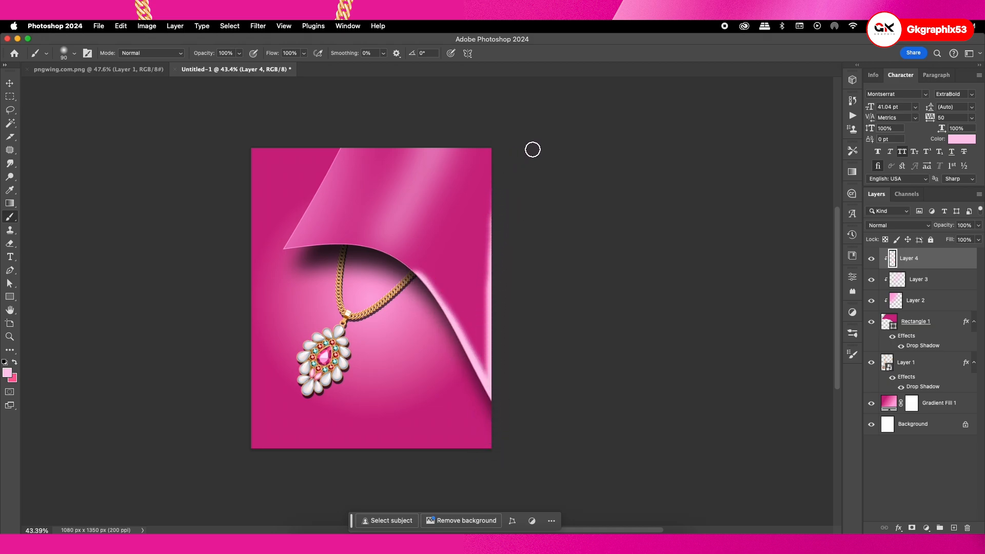
Apply a Gaussian Blur to the painted lower-right edge highlight so it fades softly into the fold
click(257, 26)
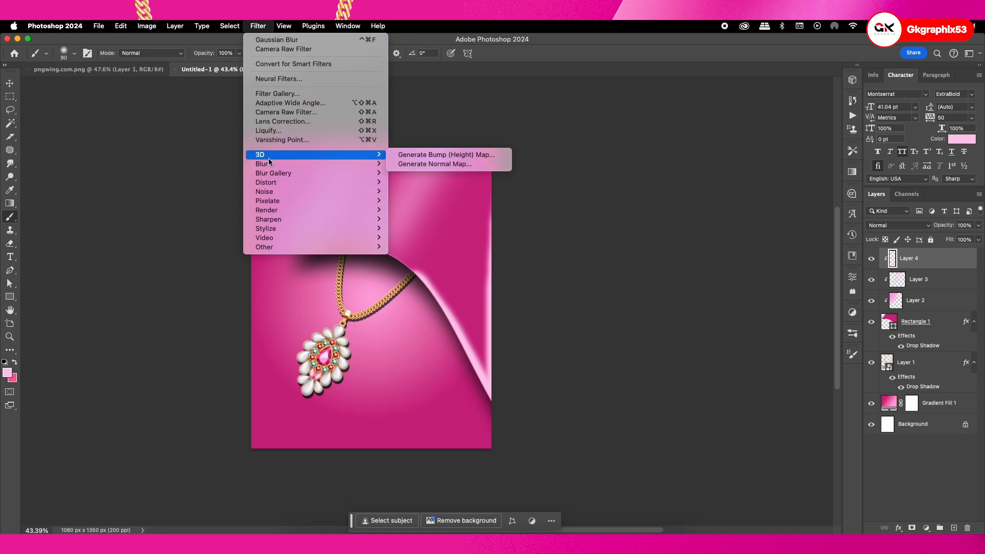
mouse_move(266, 164)
click(423, 201)
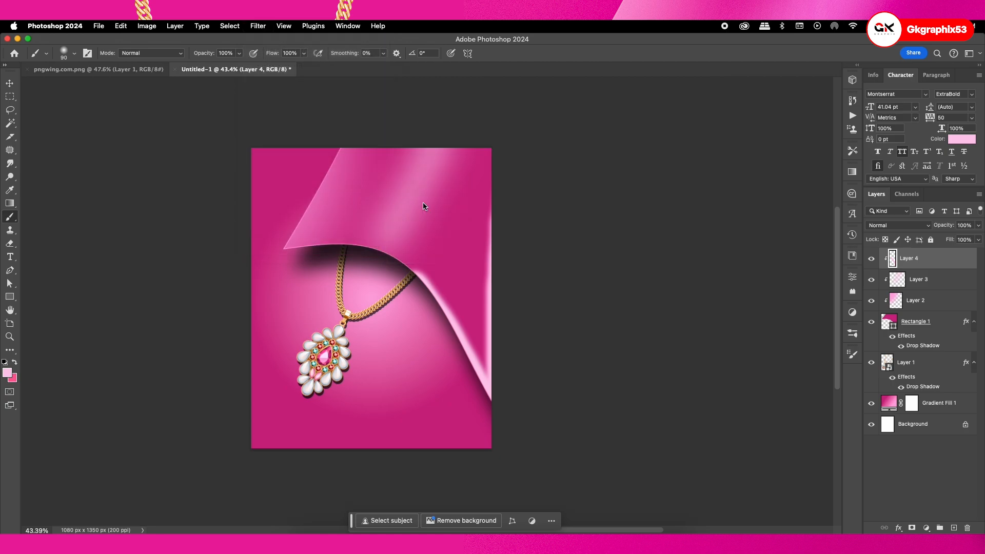
drag(731, 287, 736, 286)
click(811, 150)
key(b)
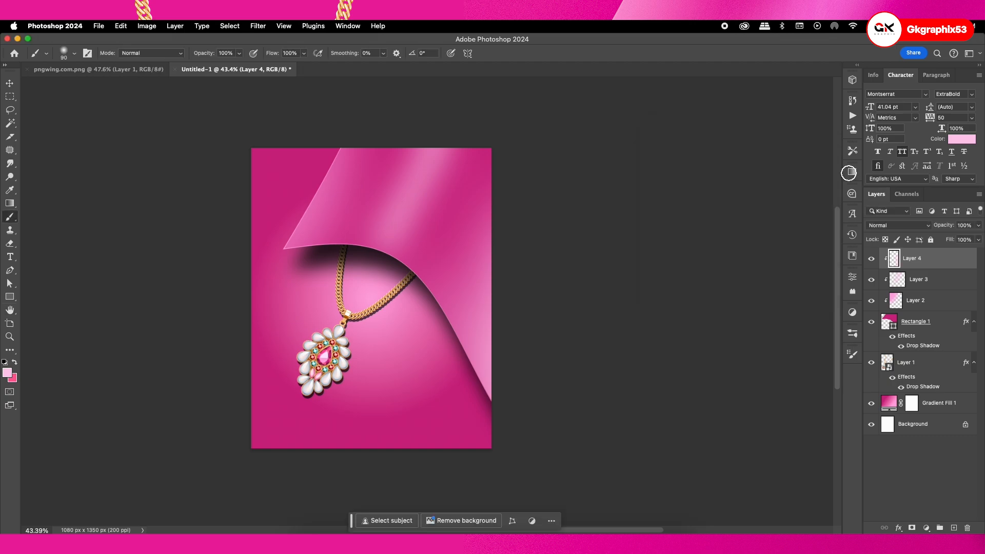
Set the blend mode of the diagonal streak layer, Layer 3, to Color Dodge
click(901, 283)
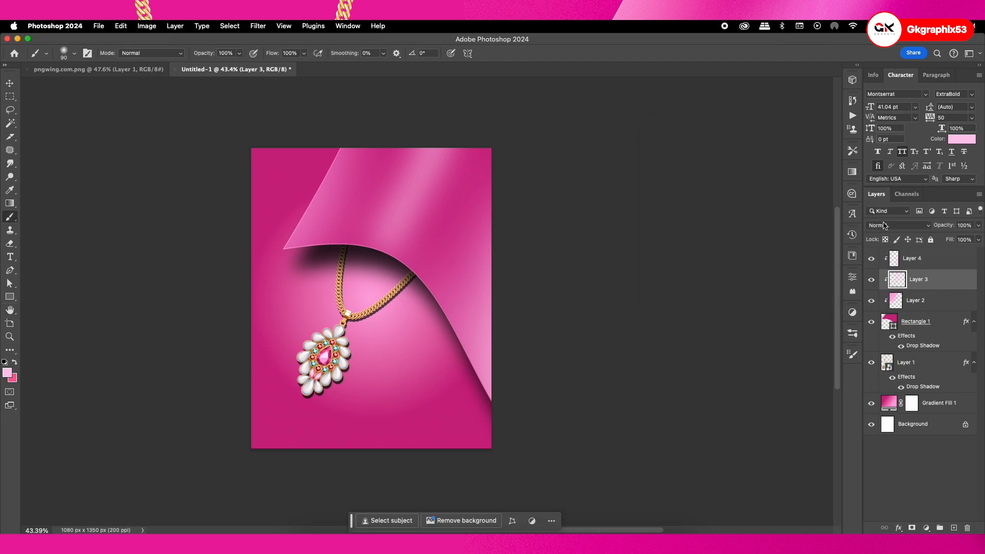
click(895, 225)
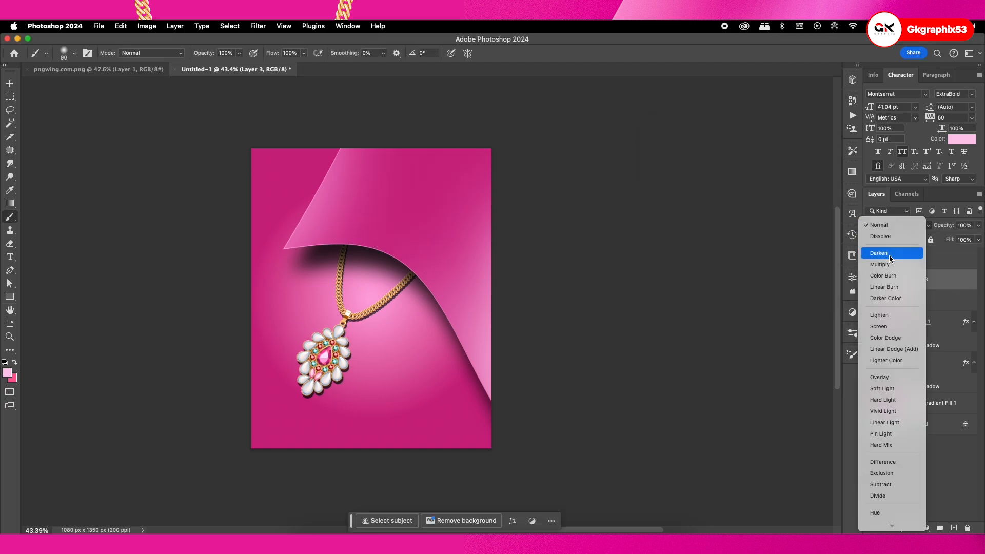
click(890, 337)
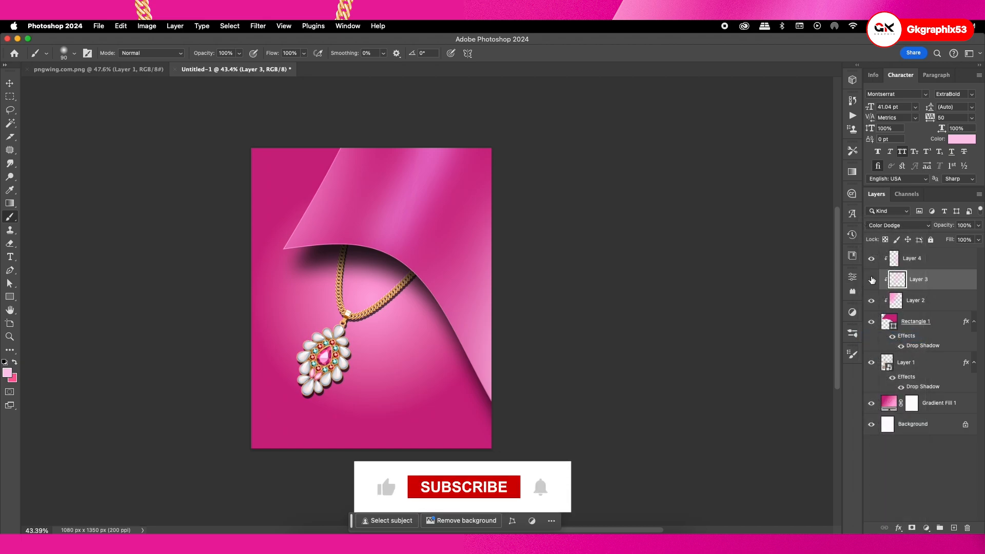
Check the stroke gradient settings of the magenta fold shape, Rectangle 1
click(9, 83)
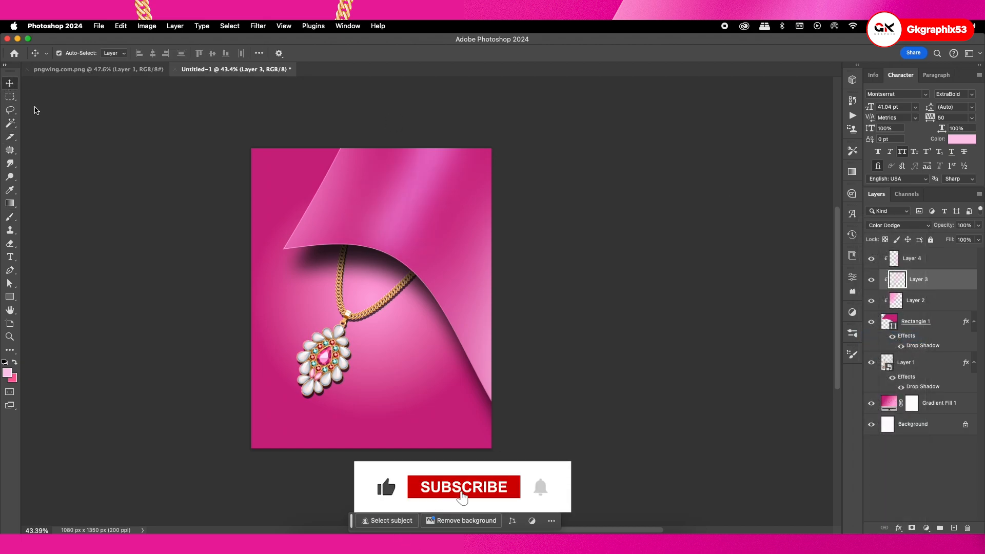
click(916, 321)
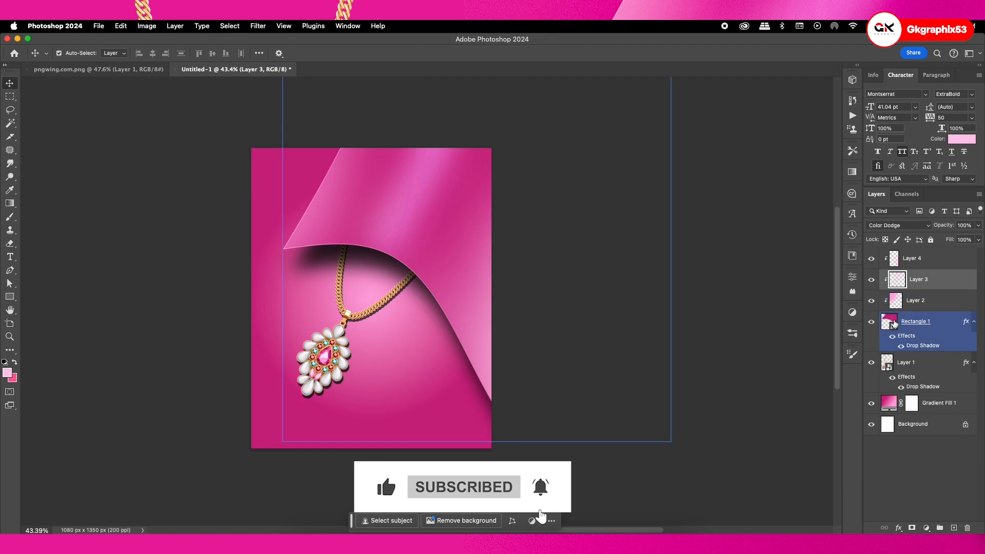
click(853, 276)
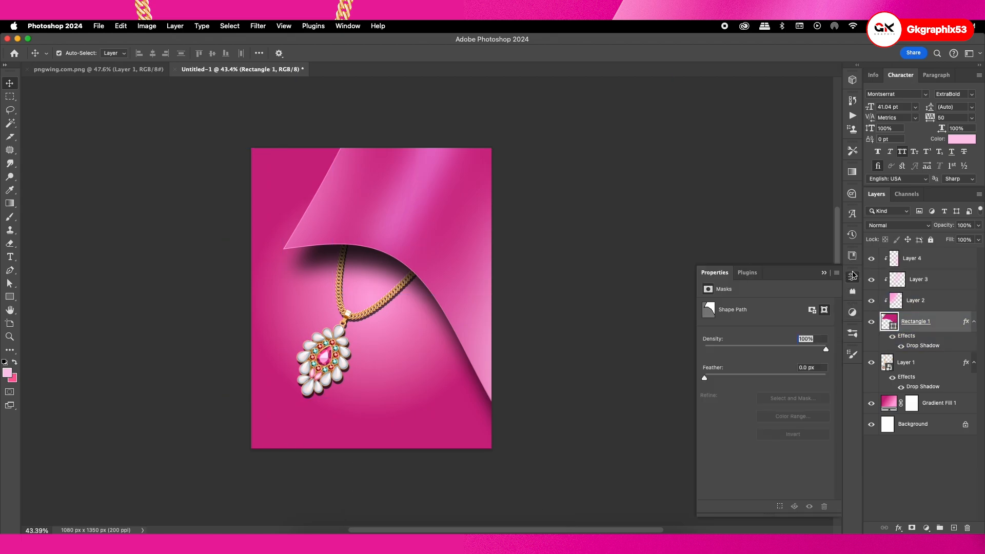
click(853, 276)
key(u)
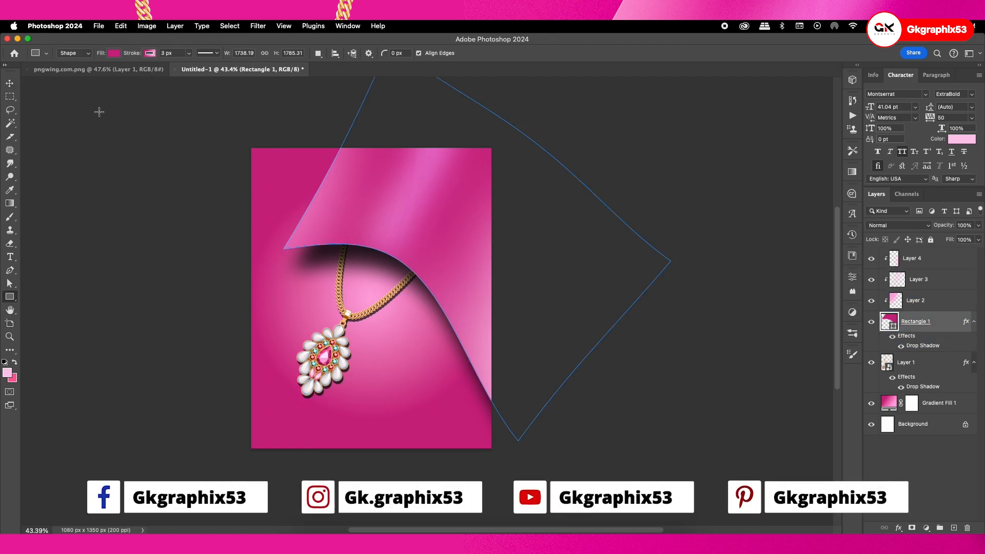
click(149, 53)
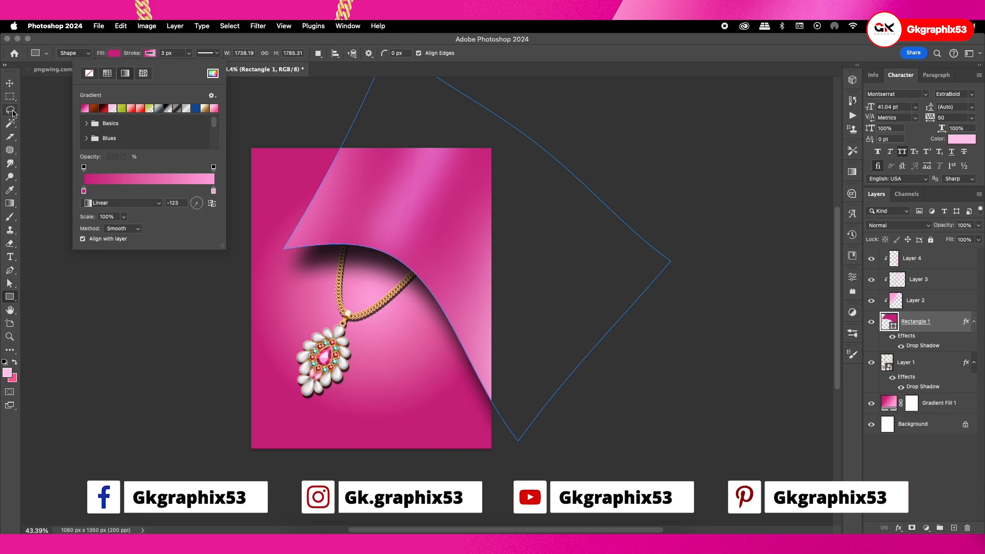
click(10, 83)
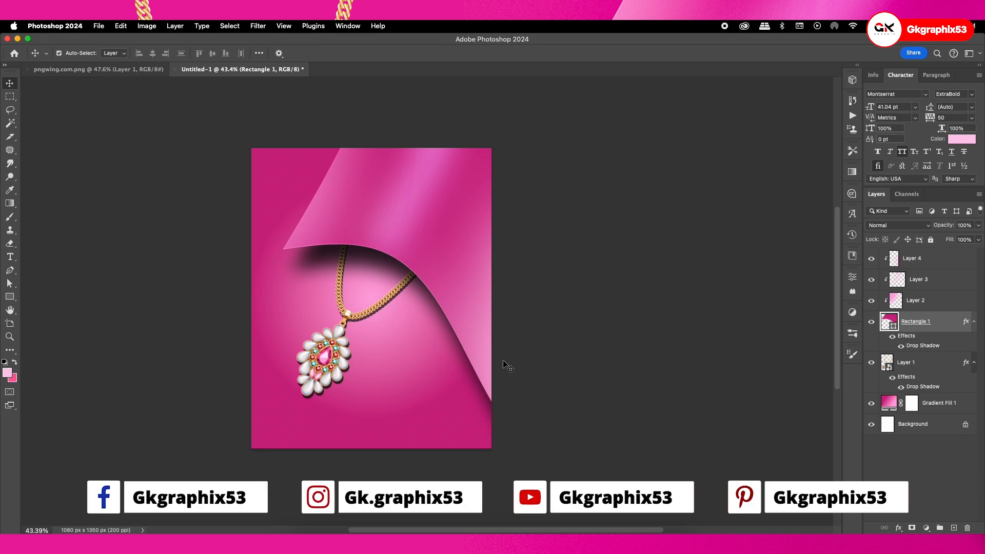
Set the opacity of the fold shape's drop shadow to 89%
double_click(922, 345)
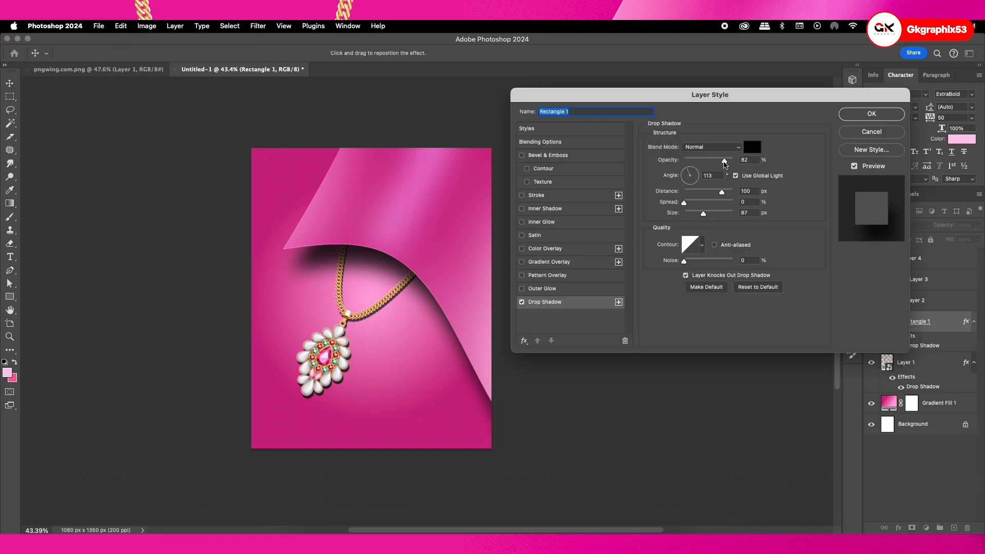
drag(724, 164, 729, 161)
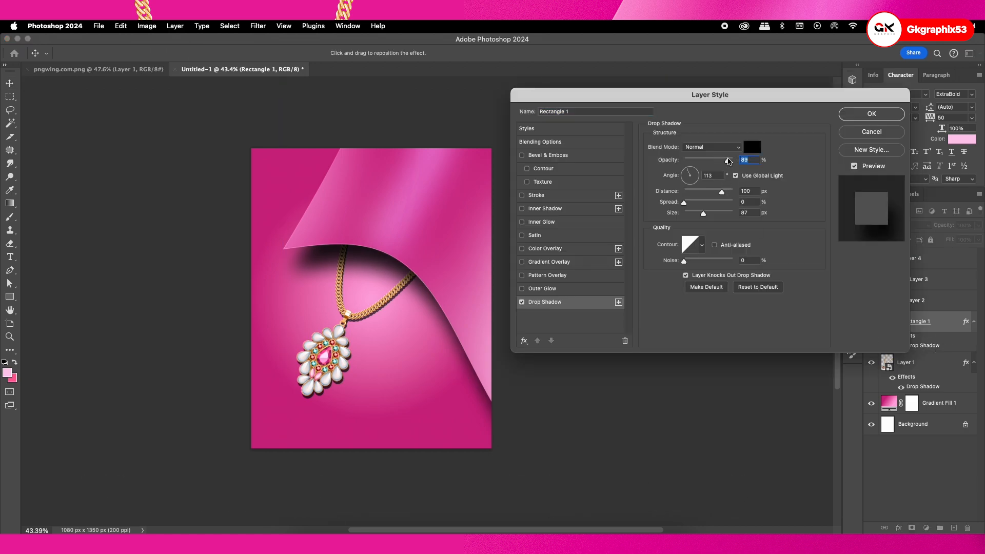
click(867, 113)
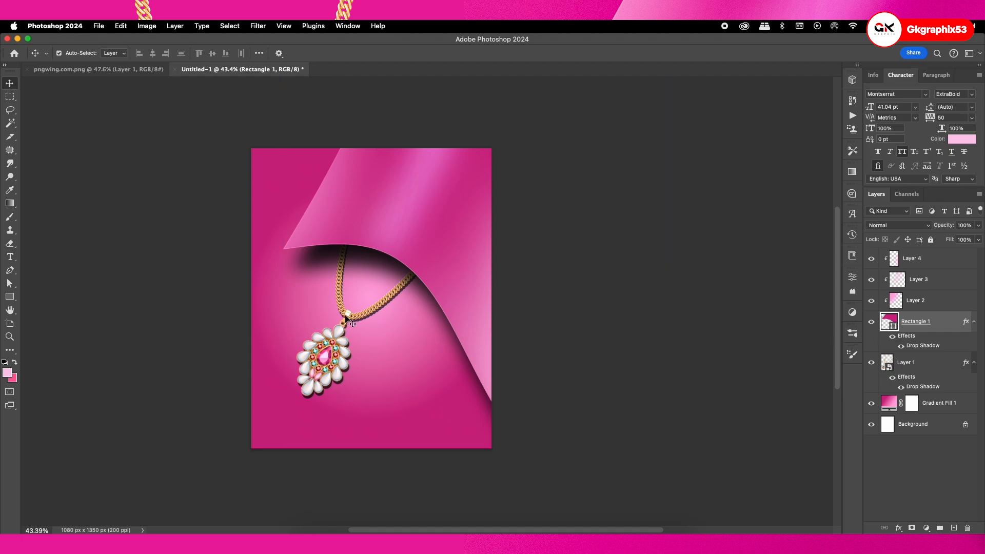
Nudge the necklace slightly right and boost its saturation and lightness with a clipped Hue/Saturation adjustment layer
drag(348, 318, 354, 318)
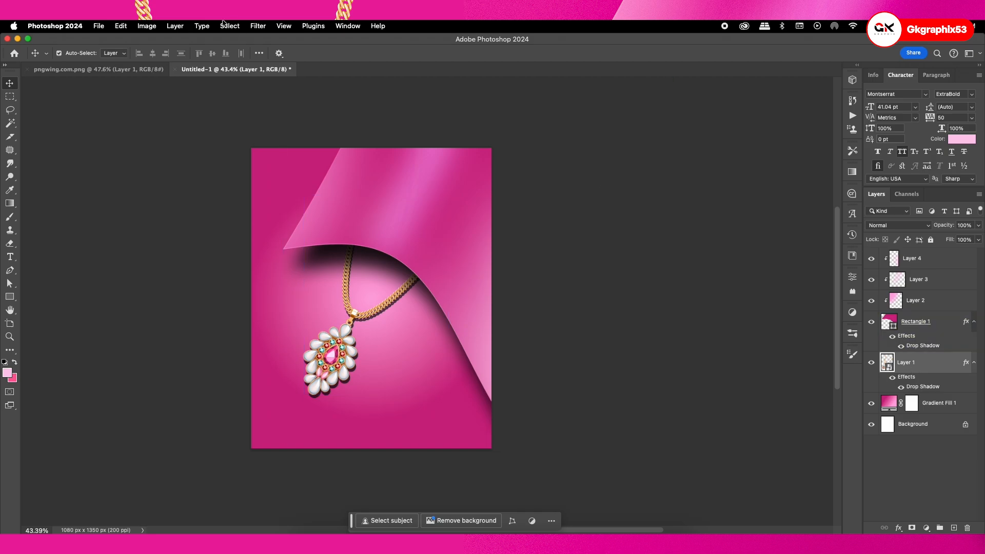
click(926, 528)
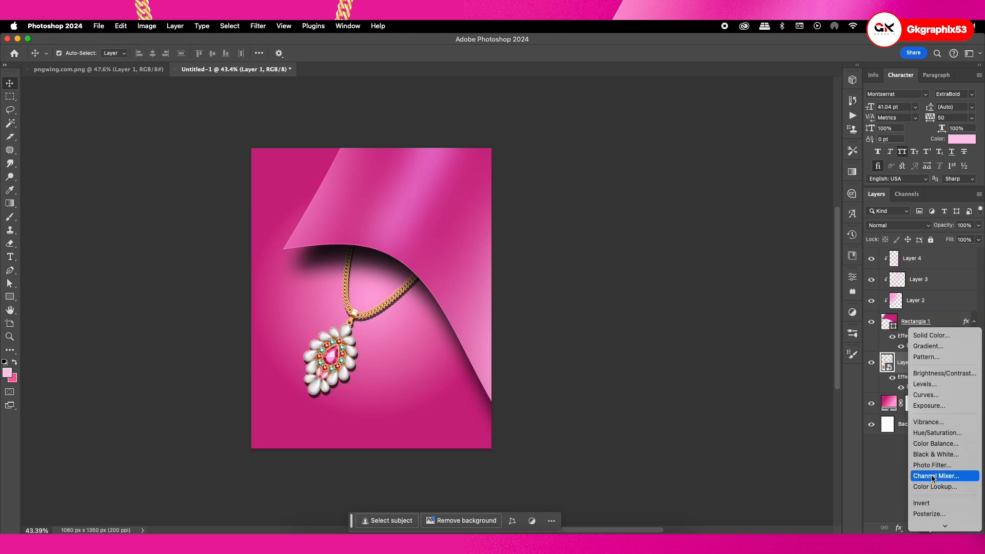
click(932, 433)
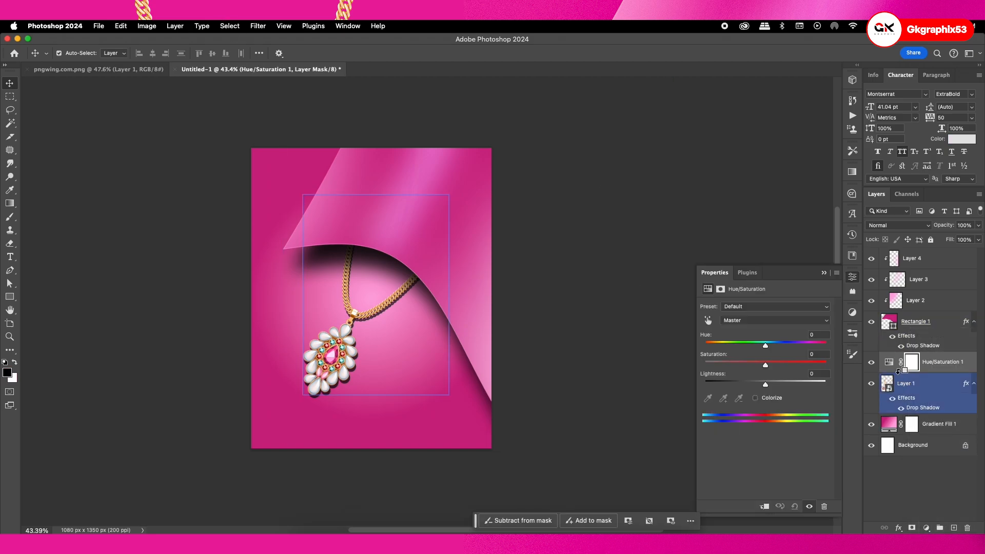
alt+click(897, 370)
drag(765, 365, 768, 386)
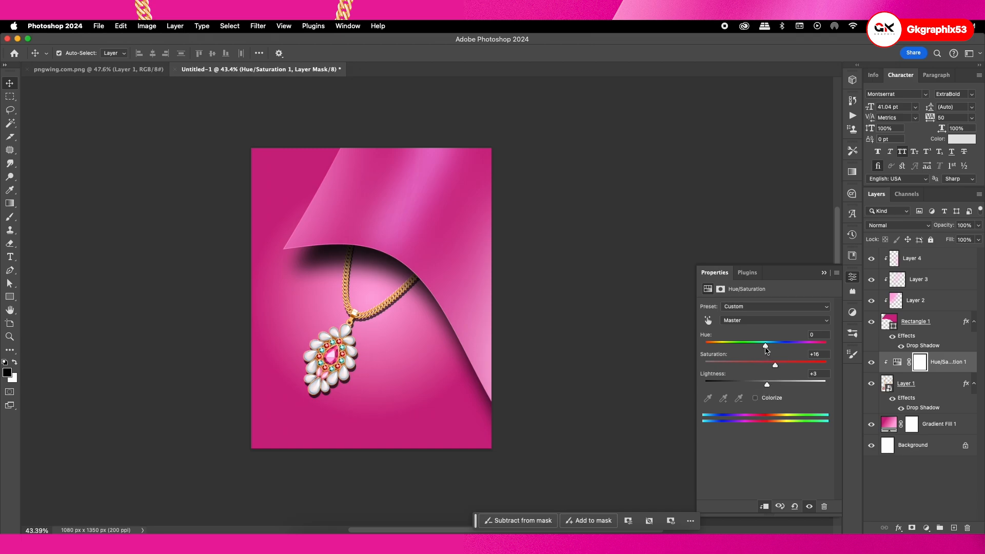
drag(765, 347, 790, 365)
click(824, 273)
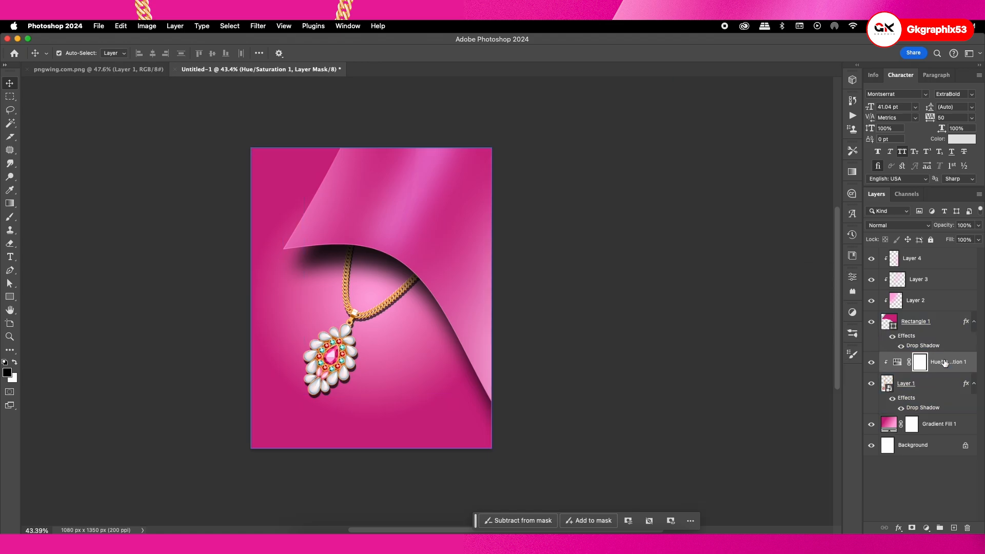
Stamp all visible layers into a new layer above Layer 4 and convert it to a smart object
click(915, 301)
click(923, 258)
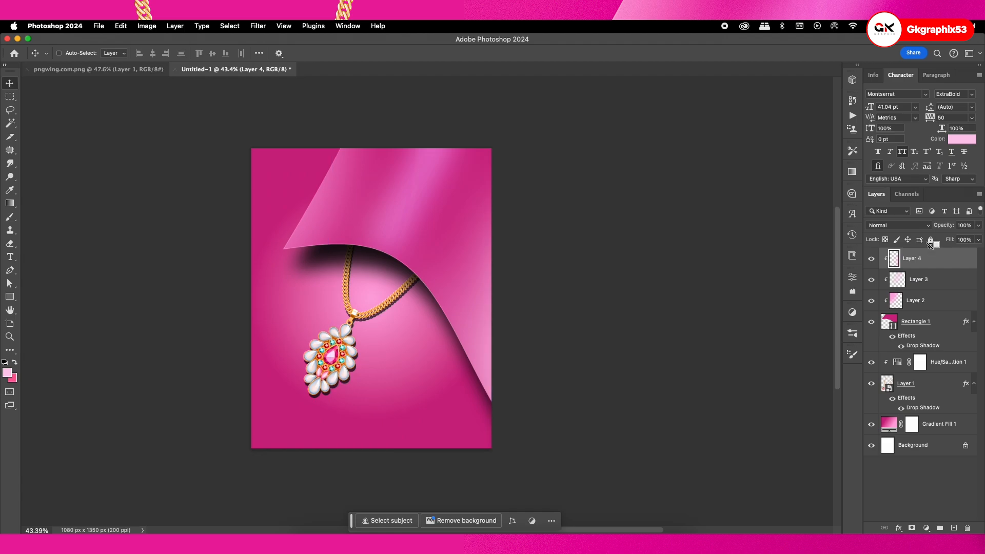
key(super+alt+shift+e)
right_click(925, 270)
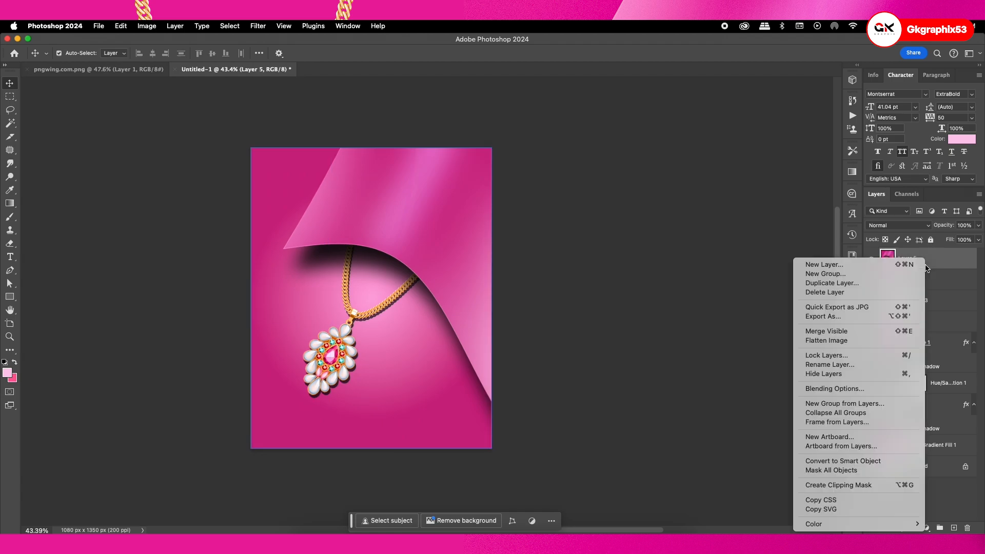
click(875, 462)
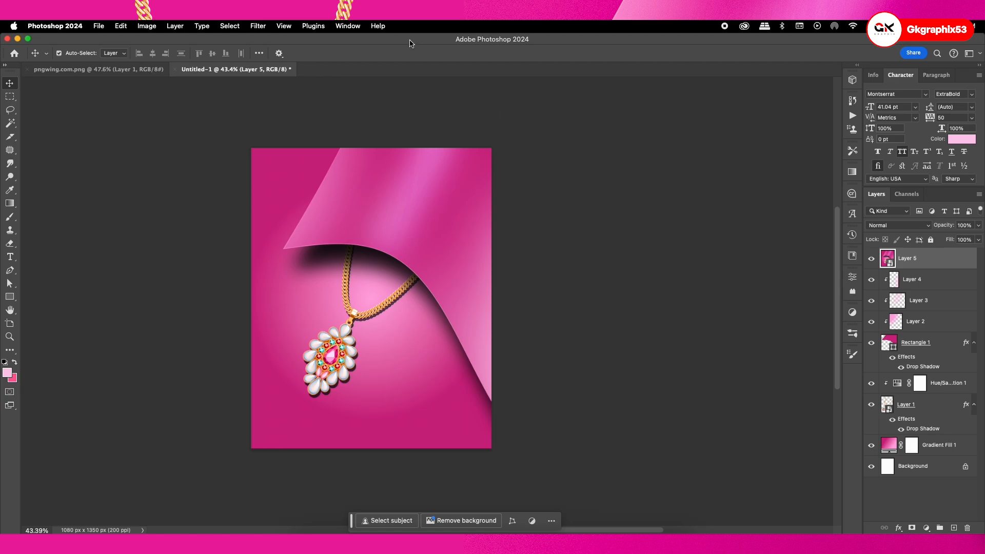
Adjust the merged layer's light settings with the Camera Raw Filter, and set vibrance to -5 and saturation to -6
click(261, 25)
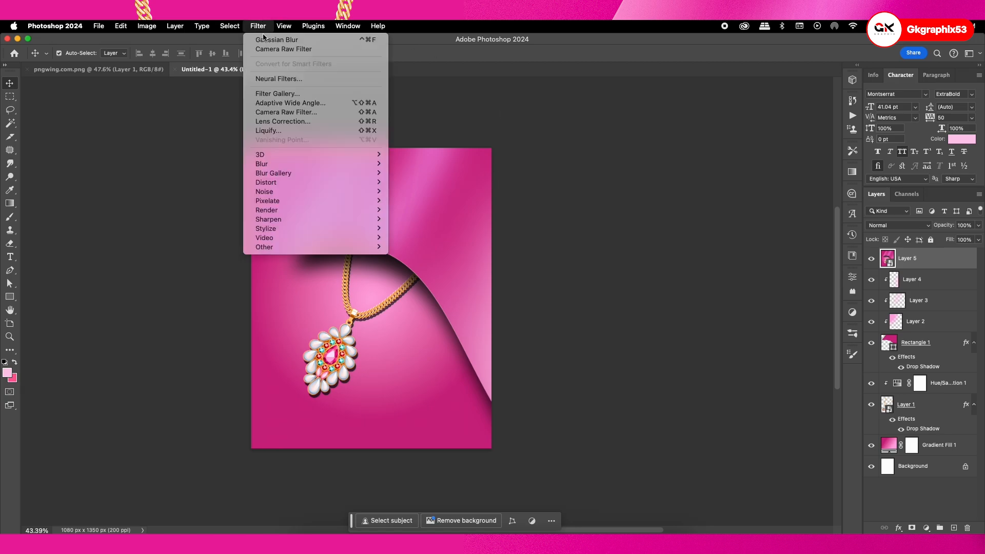
click(275, 114)
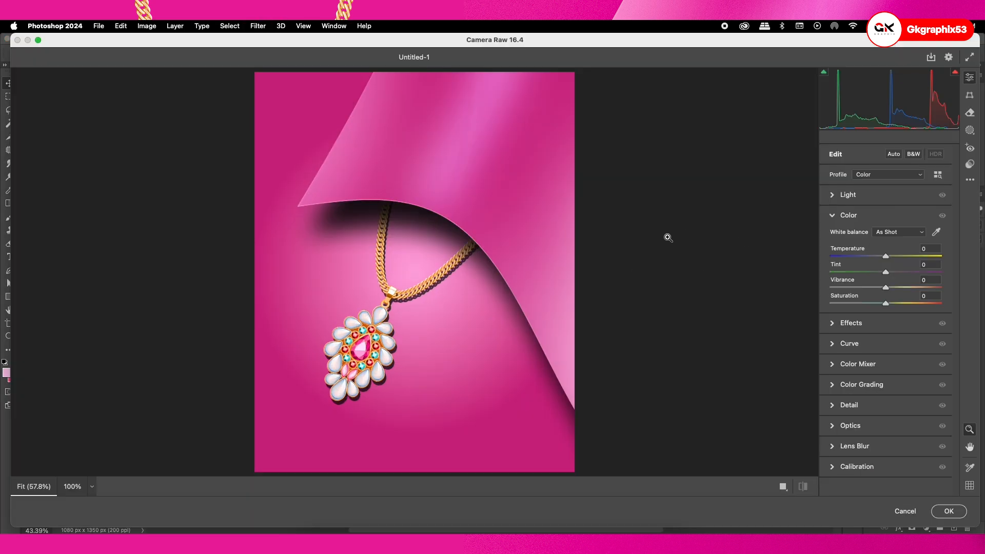
click(839, 200)
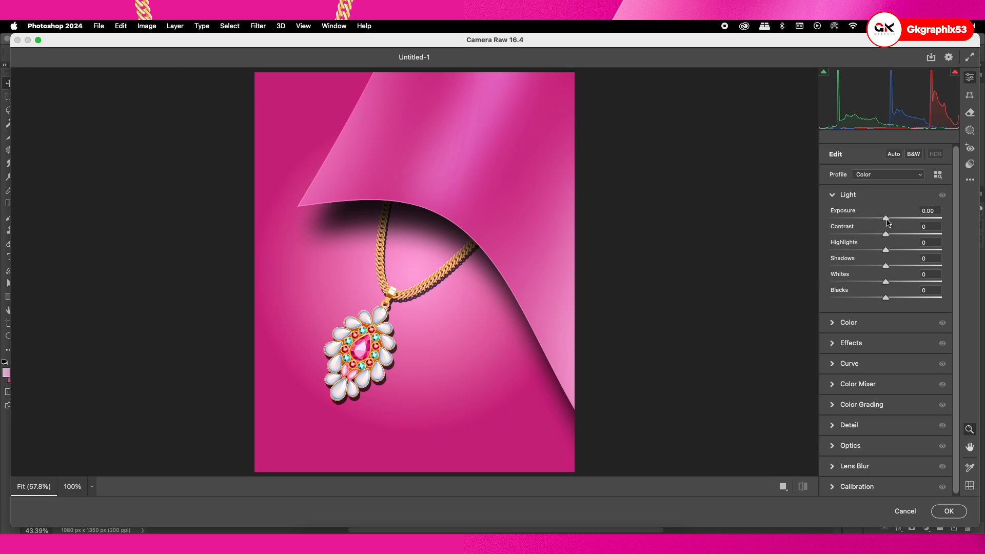
drag(888, 221, 884, 304)
click(856, 324)
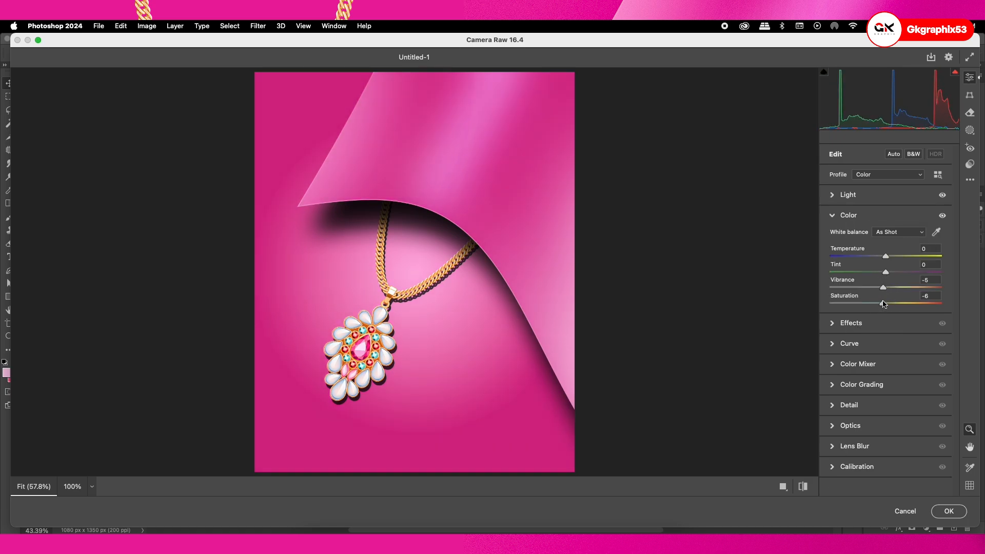
Set Clarity to +17, Vibrance to +2 and Saturation to -1 for the whole poster
click(849, 322)
drag(888, 277, 887, 305)
click(847, 217)
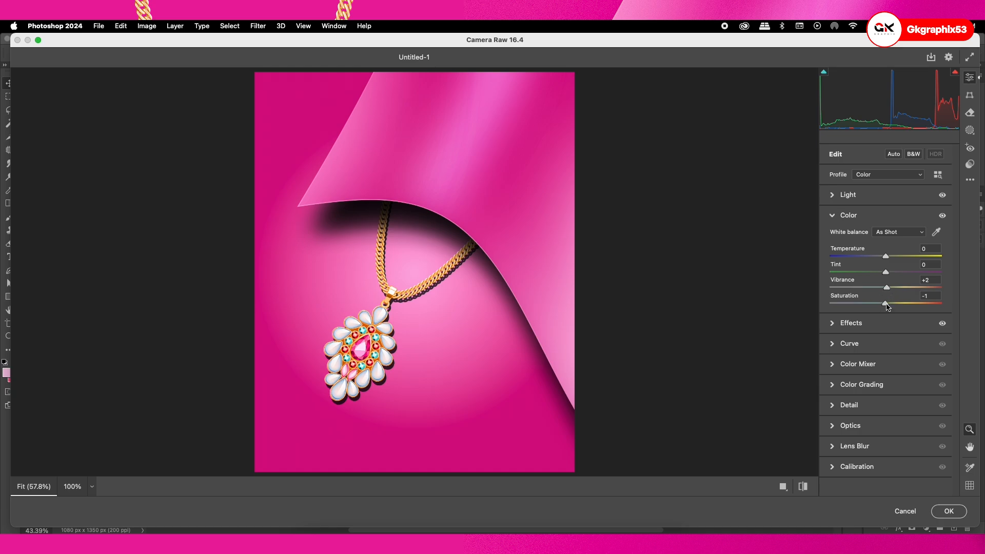
click(844, 217)
Set Dehaze to +8 for the merged poster image
click(849, 235)
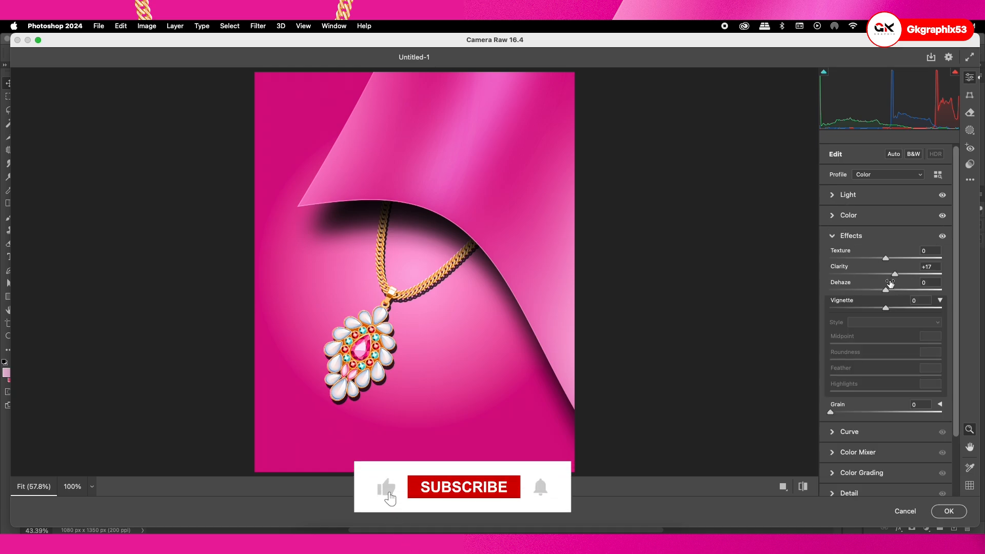
drag(887, 290, 892, 289)
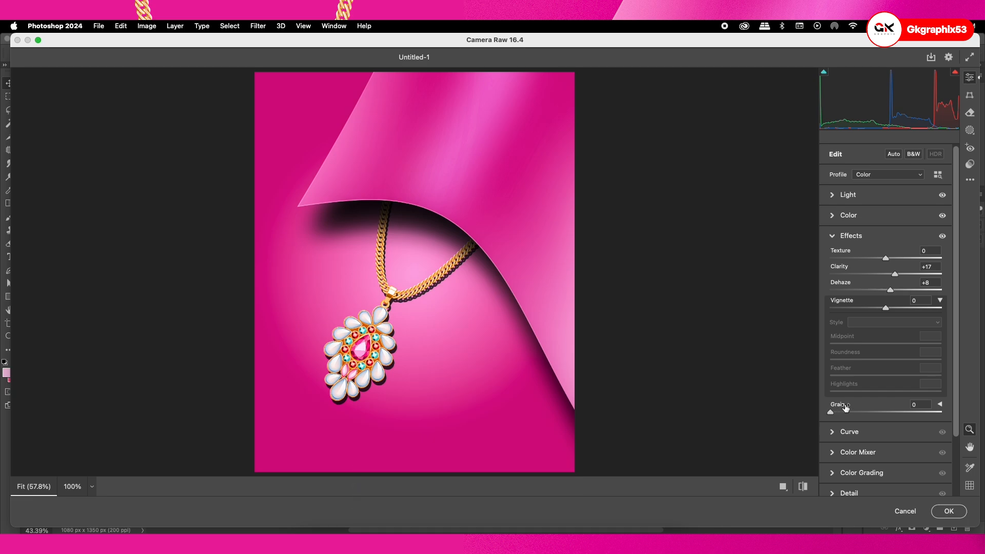
click(836, 236)
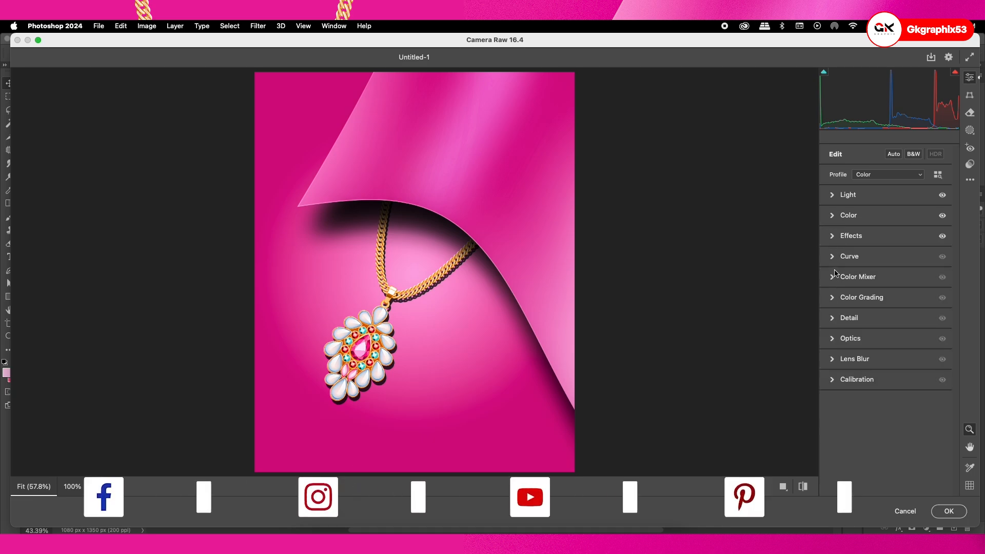
Try a lower saturation for the yellows in the Color Mixer
click(835, 283)
drag(886, 368, 879, 368)
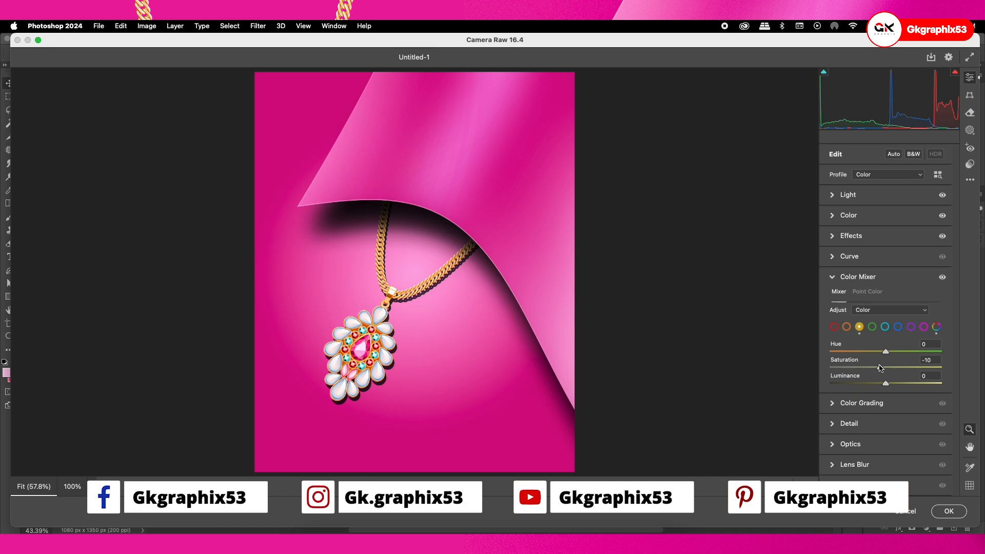
click(832, 276)
Try a grain amount of about 22 on the poster and reset it
click(833, 236)
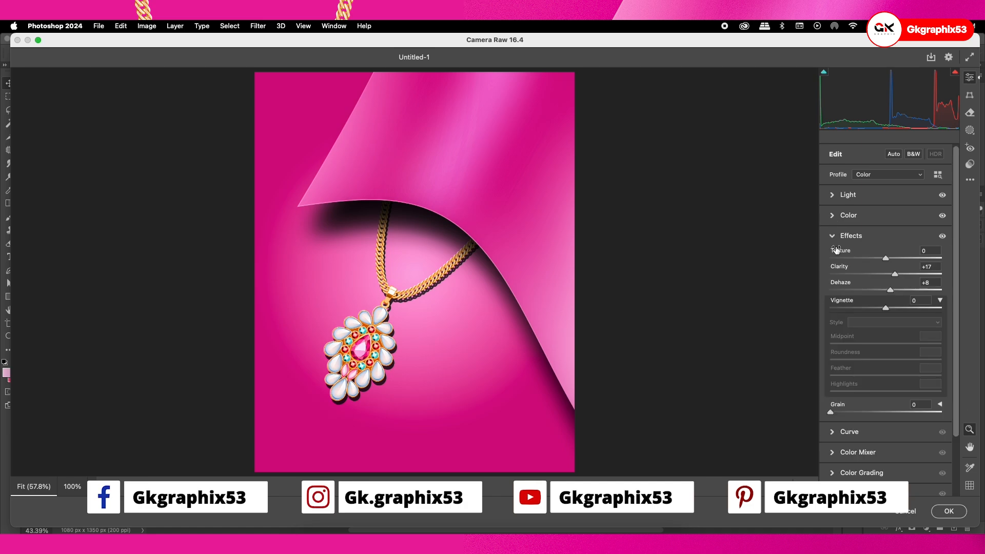
drag(834, 411, 854, 413)
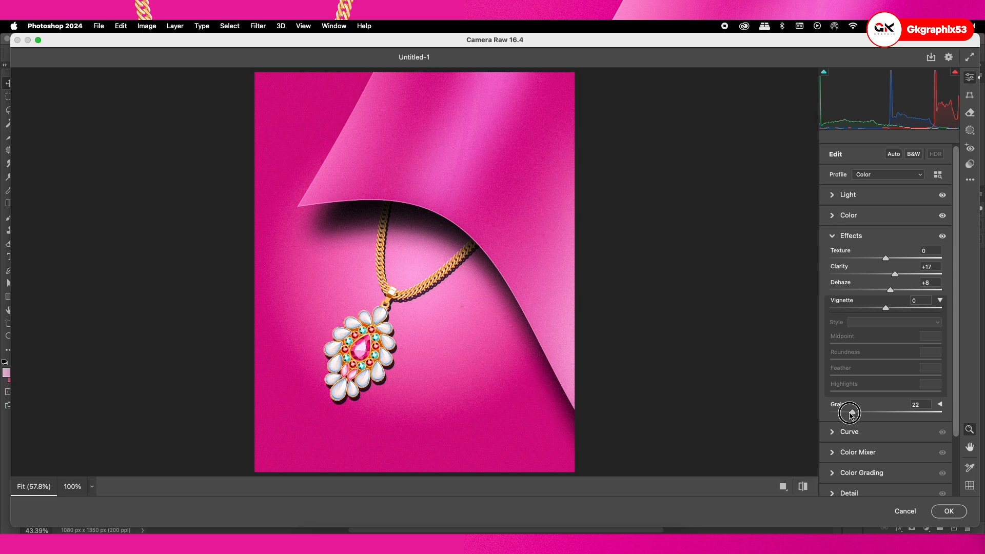
double_click(854, 413)
click(833, 237)
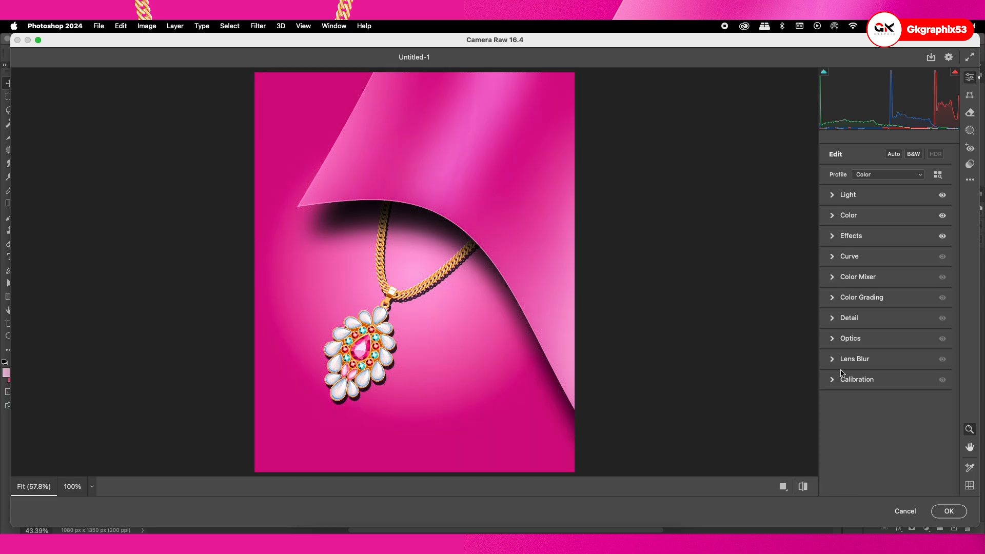
Apply a little noise reduction to the poster and try a small amount of grain
click(835, 320)
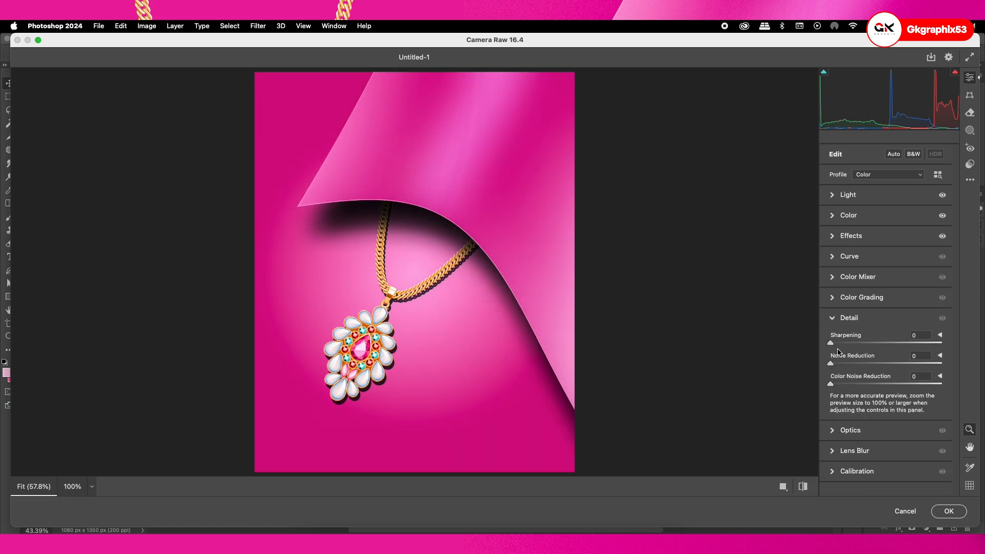
mouse_move(831, 364)
mouse_down()
mouse_move(884, 366)
mouse_move(842, 365)
mouse_up()
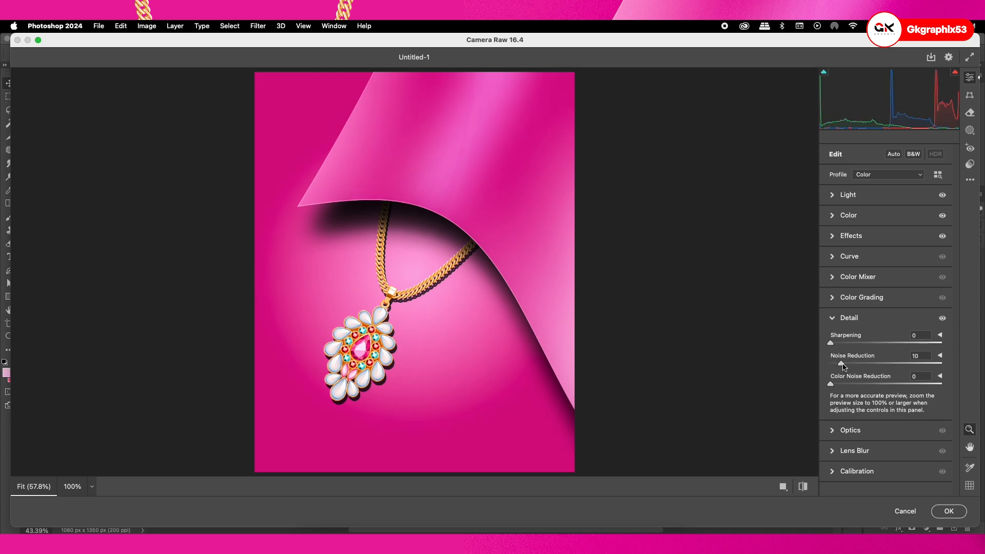
click(836, 237)
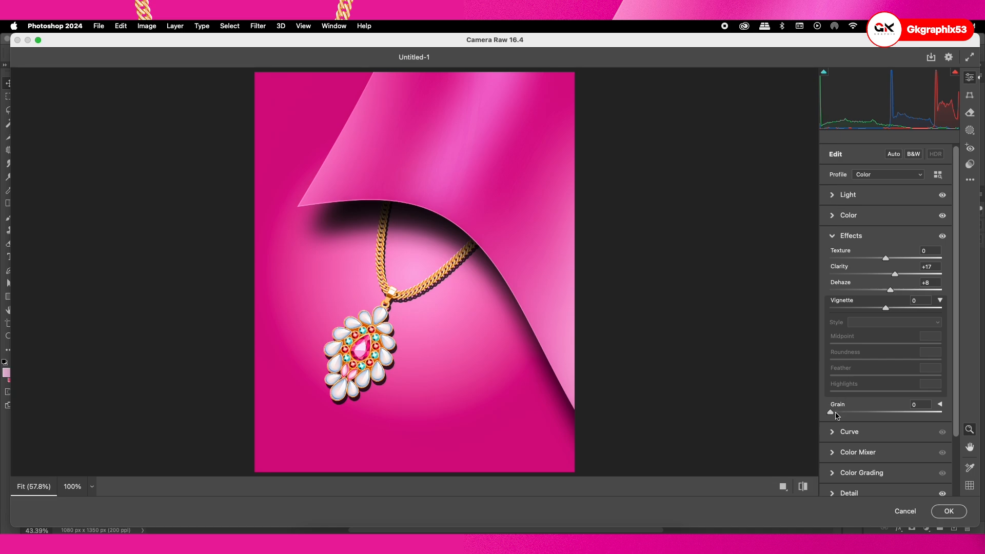
mouse_move(835, 414)
mouse_down()
mouse_move(853, 414)
mouse_move(841, 414)
mouse_up()
Add a linear gradient mask that fades from the poster's left edge to near its right edge, tilted slightly downward
click(970, 131)
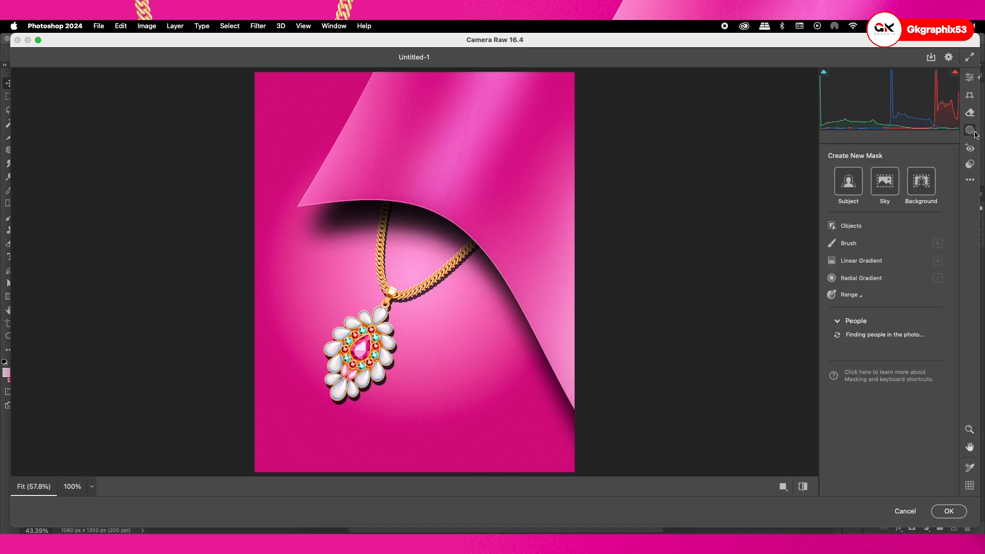
click(845, 262)
drag(333, 245, 497, 219)
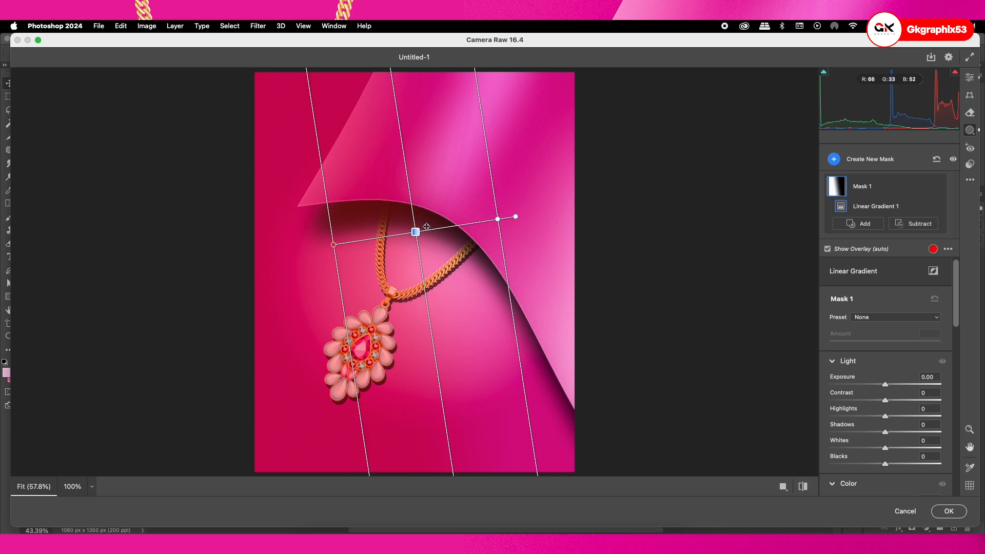
drag(416, 232, 345, 196)
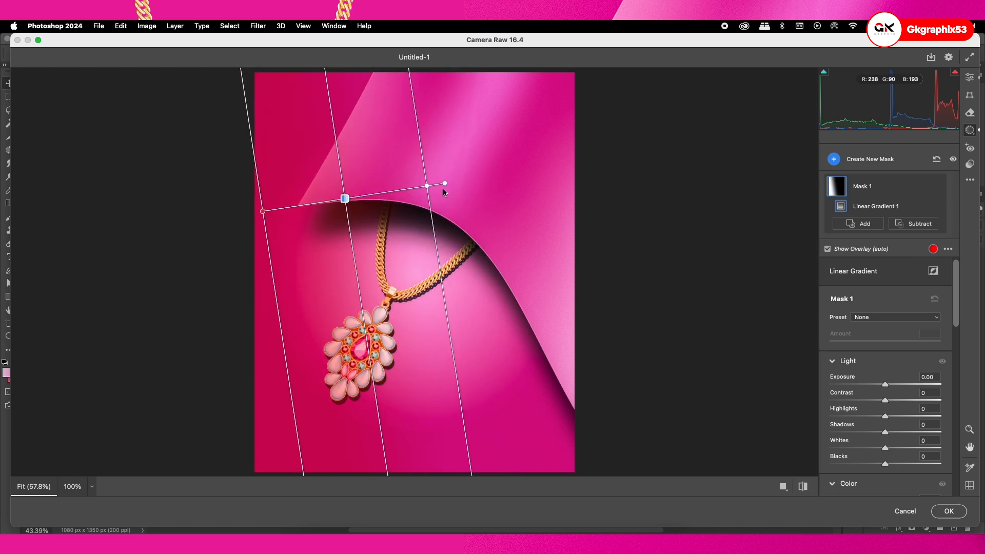
drag(445, 184, 577, 239)
drag(427, 213, 554, 235)
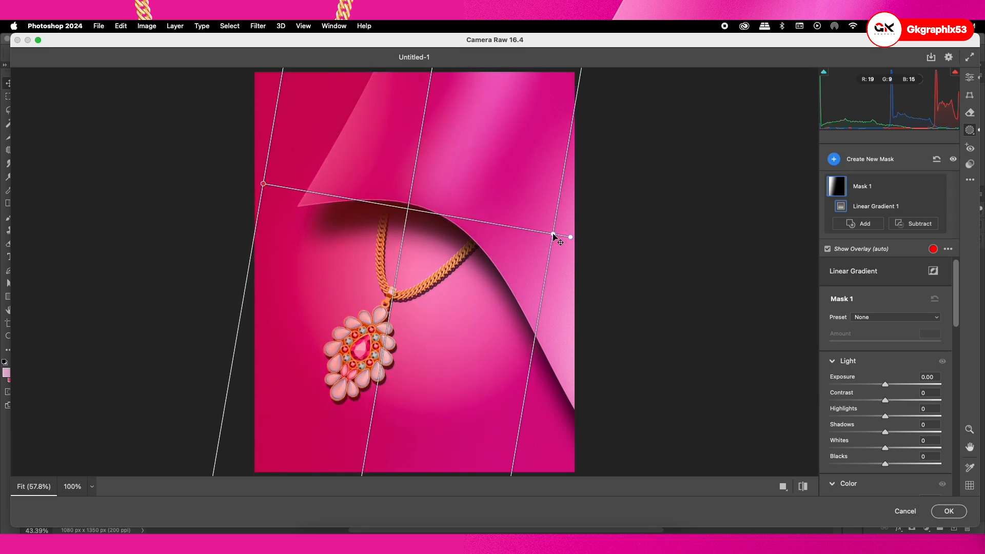
Set the linear gradient mask's exposure to +0.25, contrast to +6, highlights to +13, shadows to +12 and whites to -14
drag(886, 385, 881, 447)
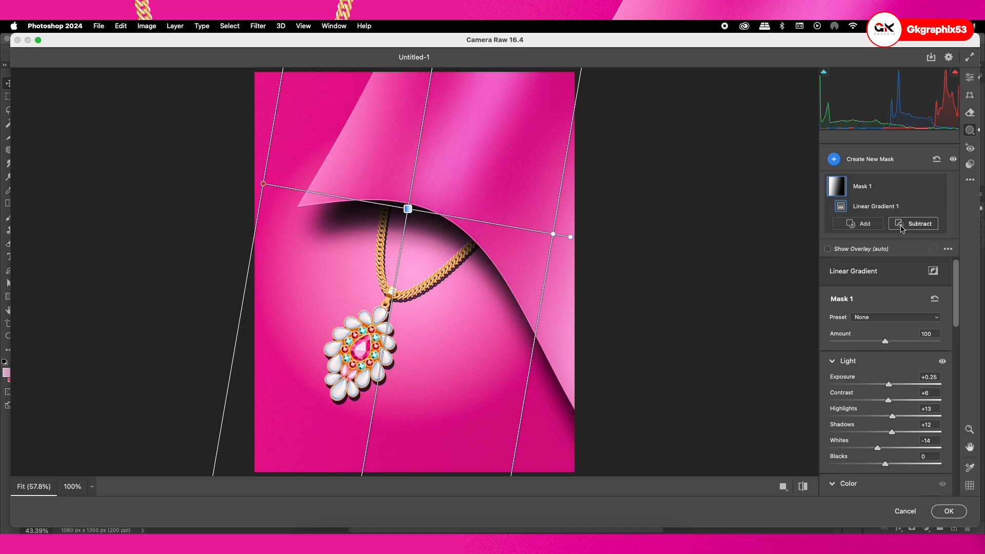
Check the linear gradient mask's coverage with its overlay, and try inverting the gradient before restoring its original direction
click(829, 250)
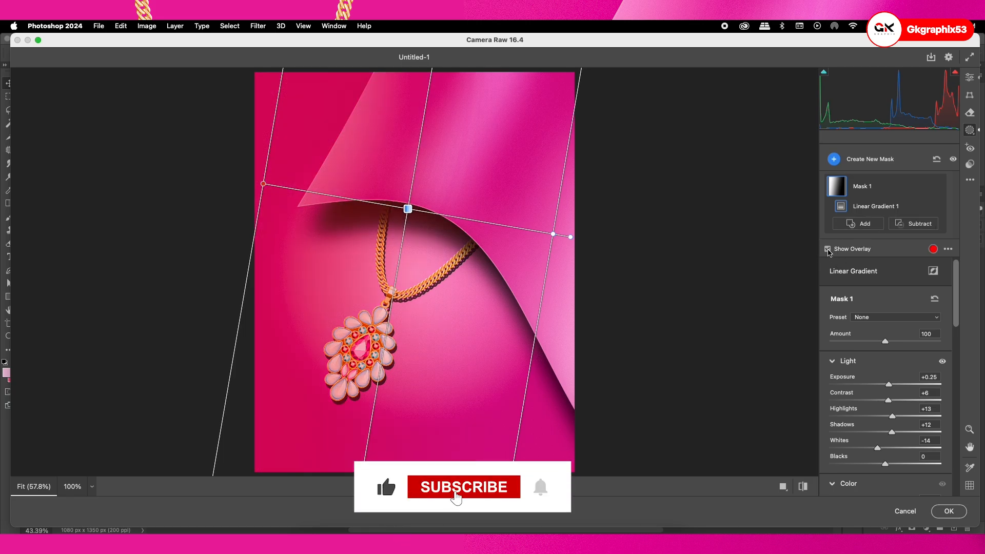
click(829, 250)
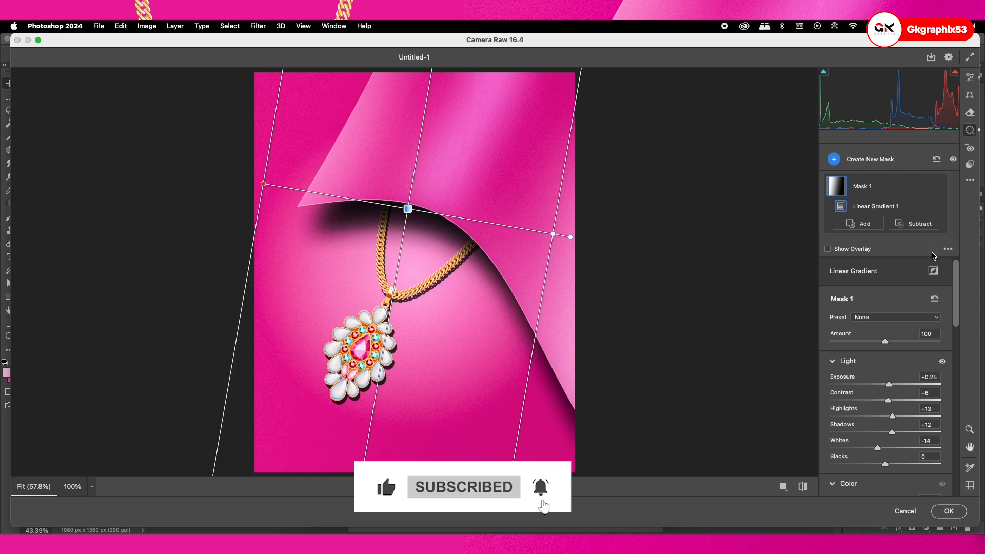
click(933, 272)
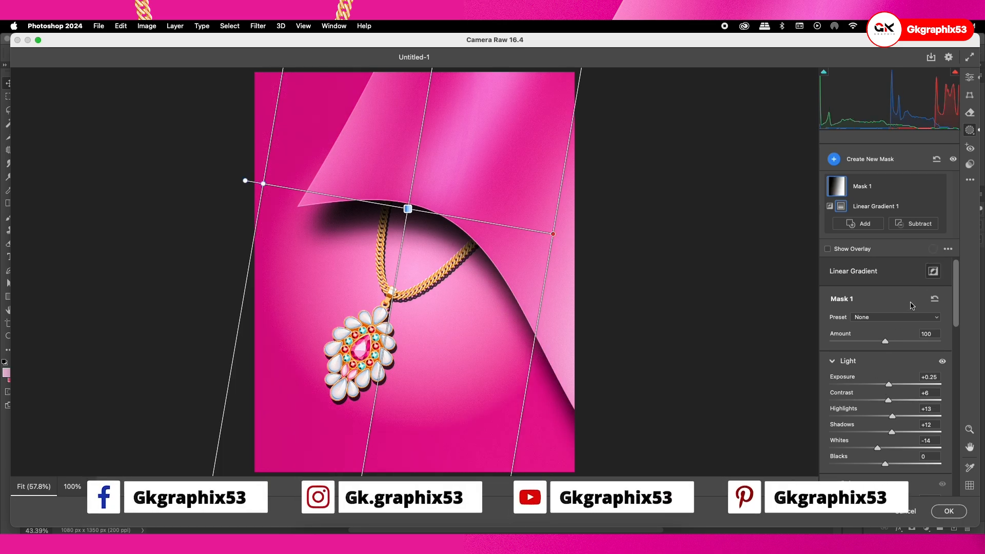
click(933, 271)
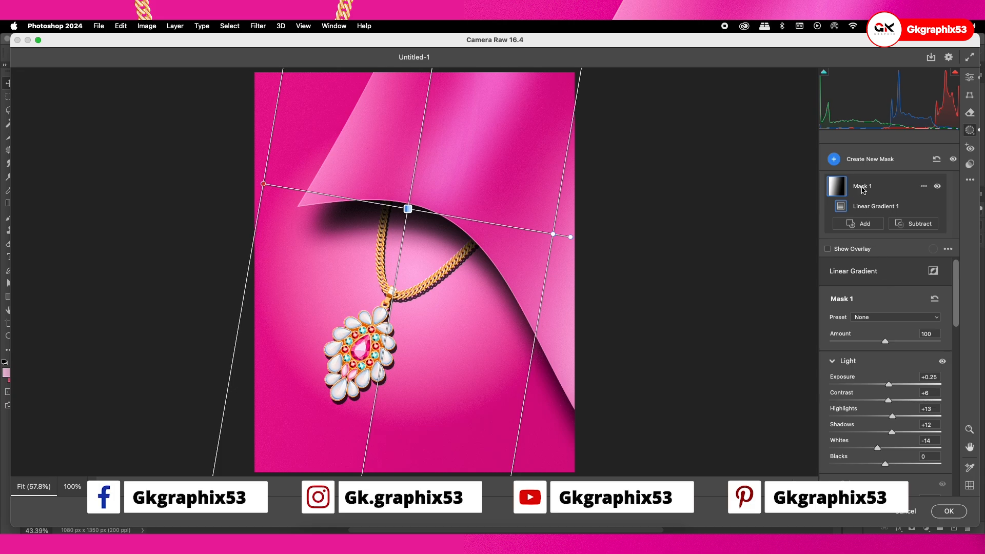
Create an inverted duplicate of the linear gradient mask
right_click(877, 189)
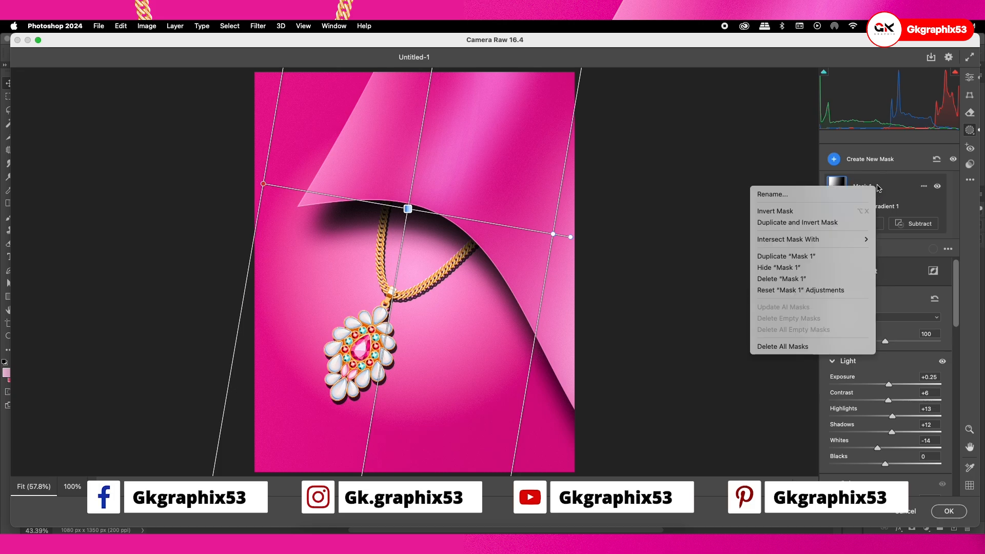
click(878, 188)
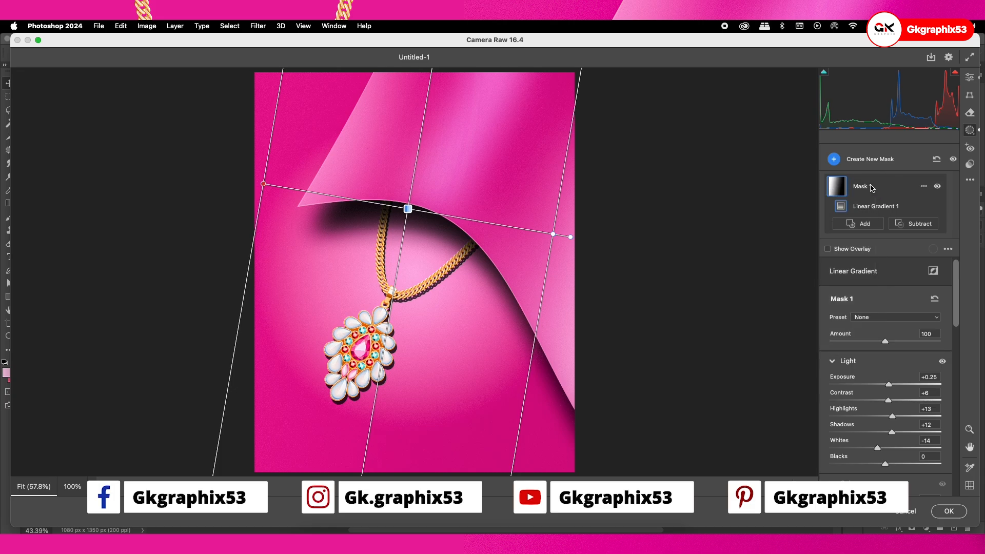
click(922, 188)
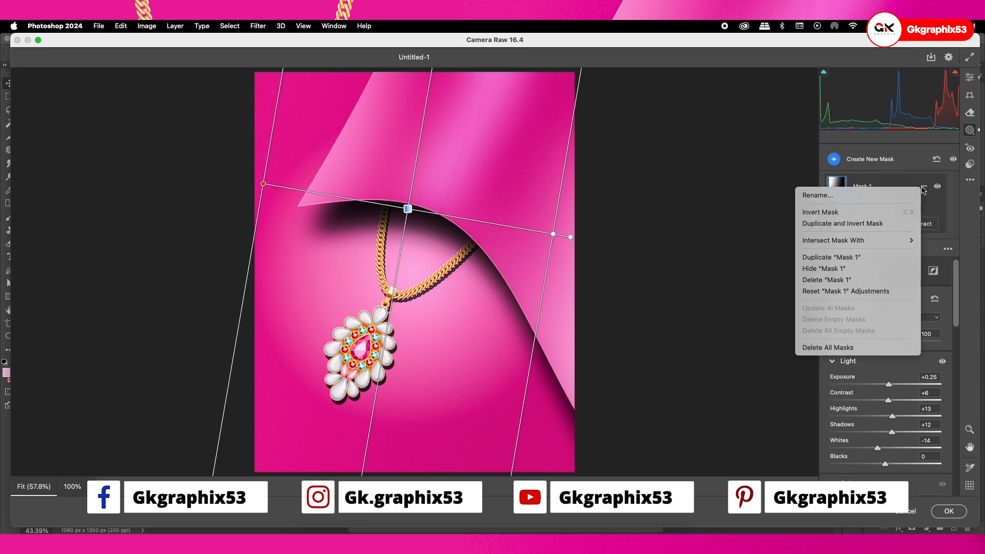
click(872, 223)
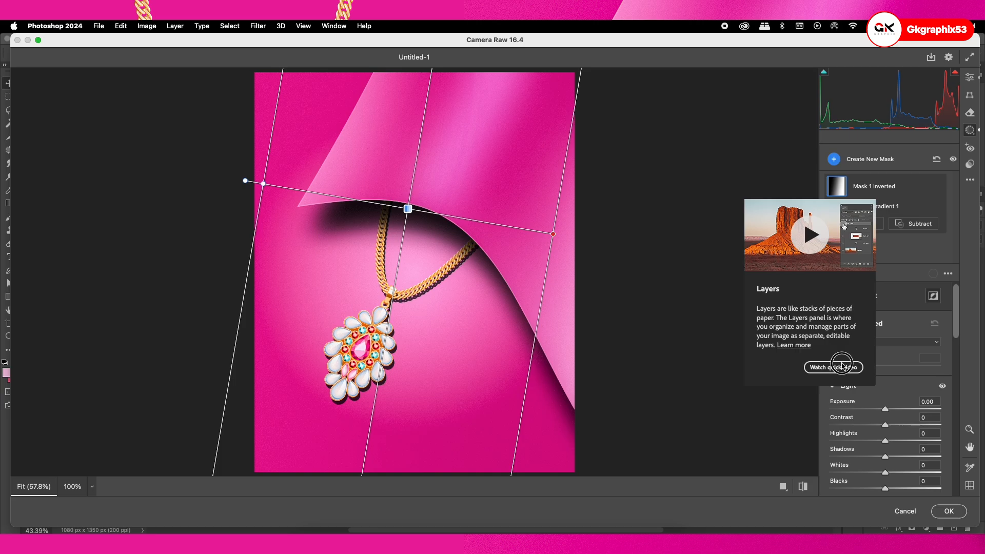
Try an exposure of -1.35 on the duplicated mask with its gradient direction flipped, and restore its inverted direction
click(933, 297)
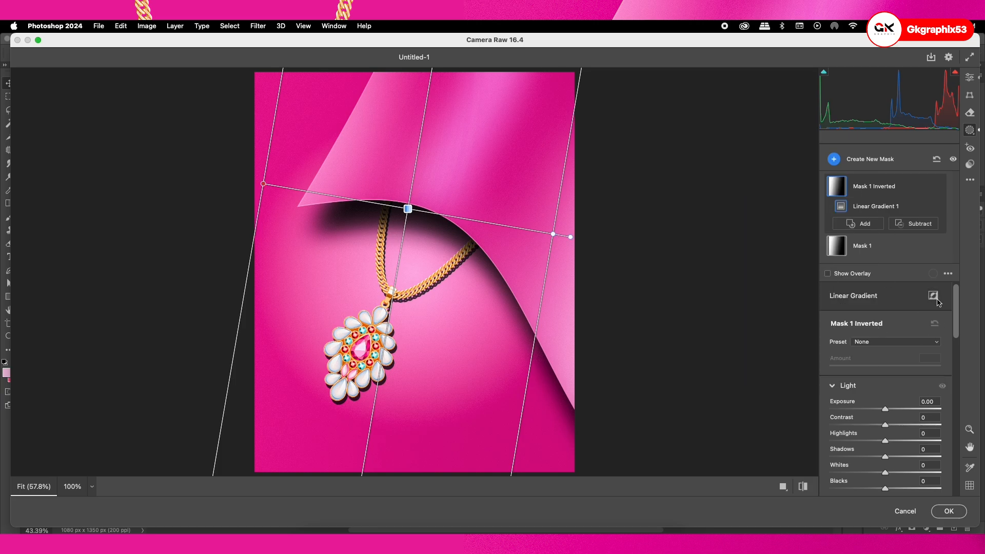
drag(885, 409, 867, 409)
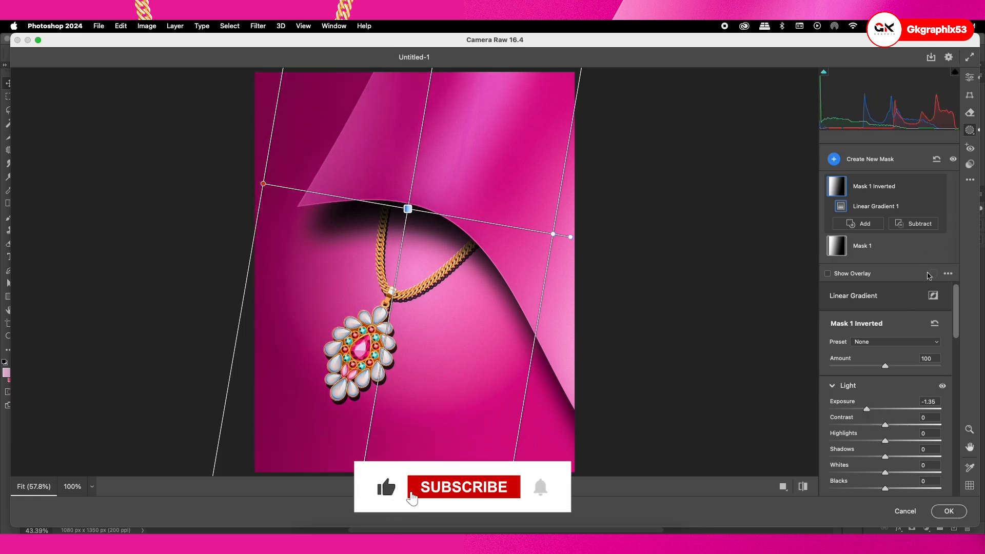
click(933, 295)
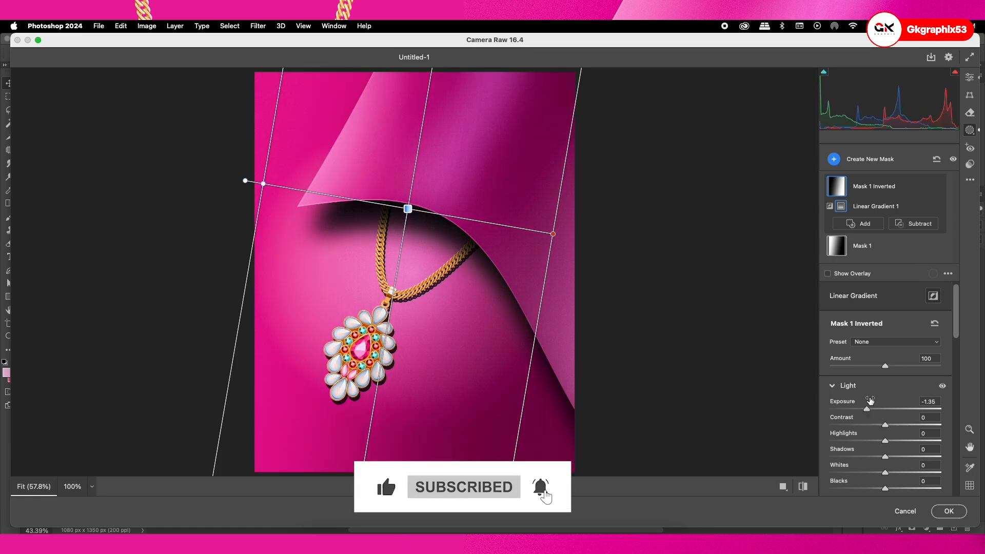
Set the inverted mask's exposure to -0.45, contrast +21, highlights +12, shadows +9 and whites +14, and apply the Camera Raw adjustments
drag(870, 411, 894, 473)
click(949, 512)
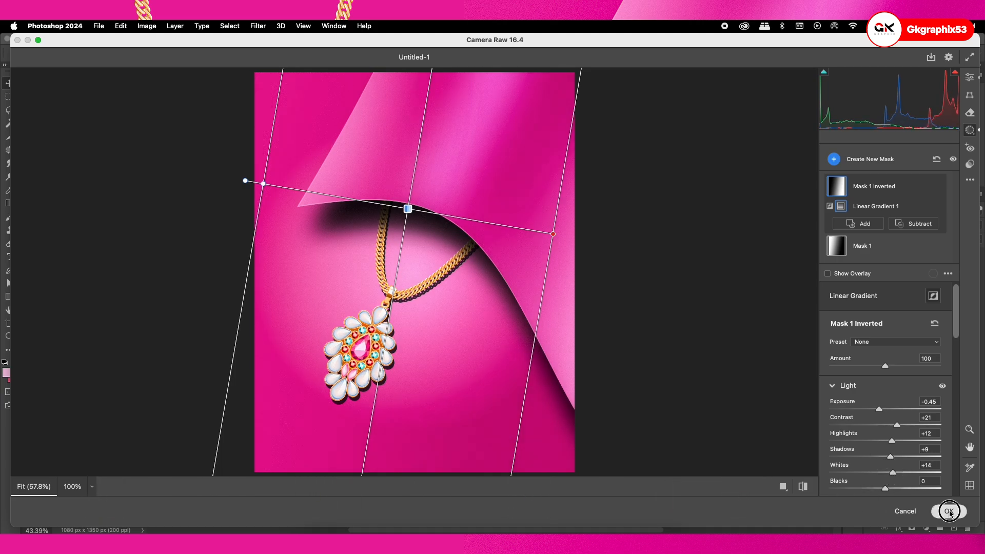